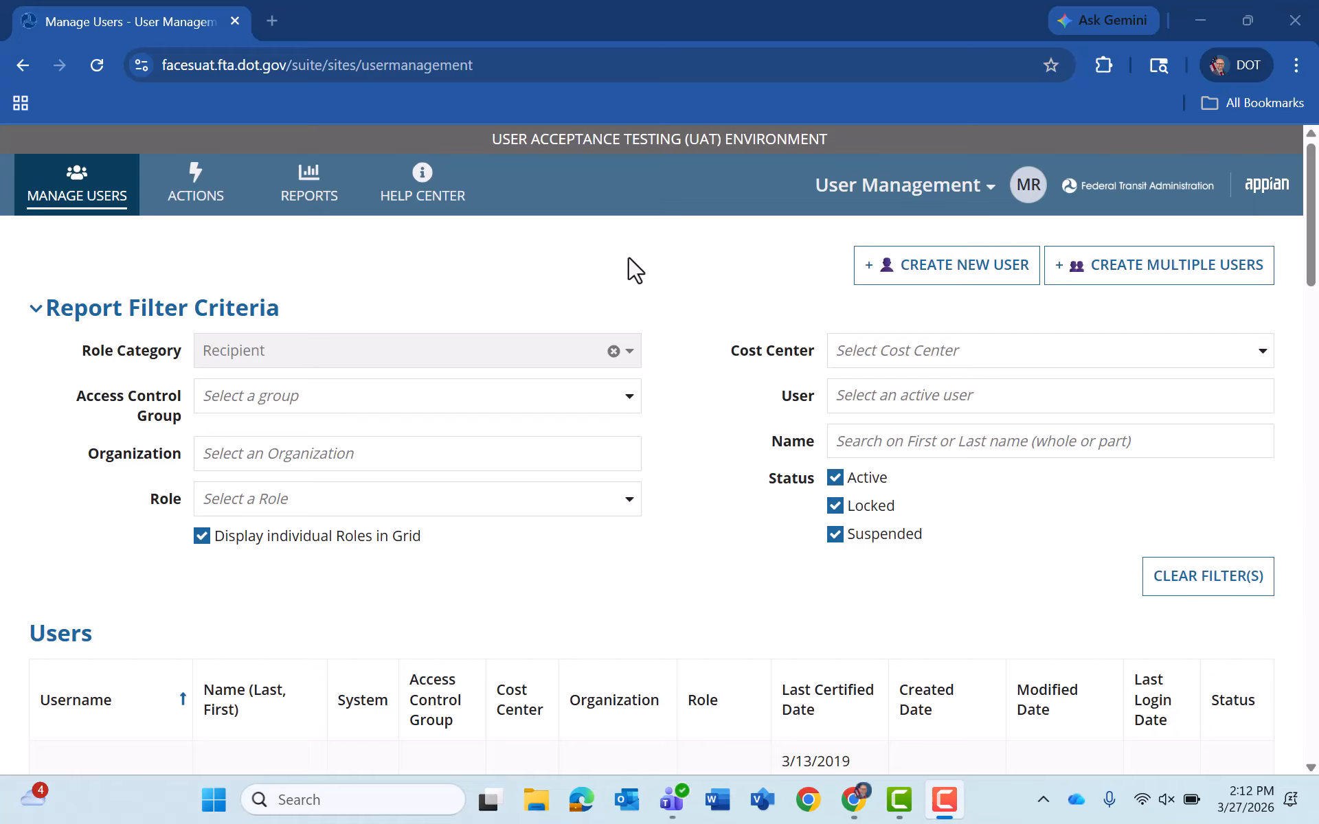
- Open the Create and Manage Users form from the Actions list
{"action": "left_click", "coordinate": [214, 201]}
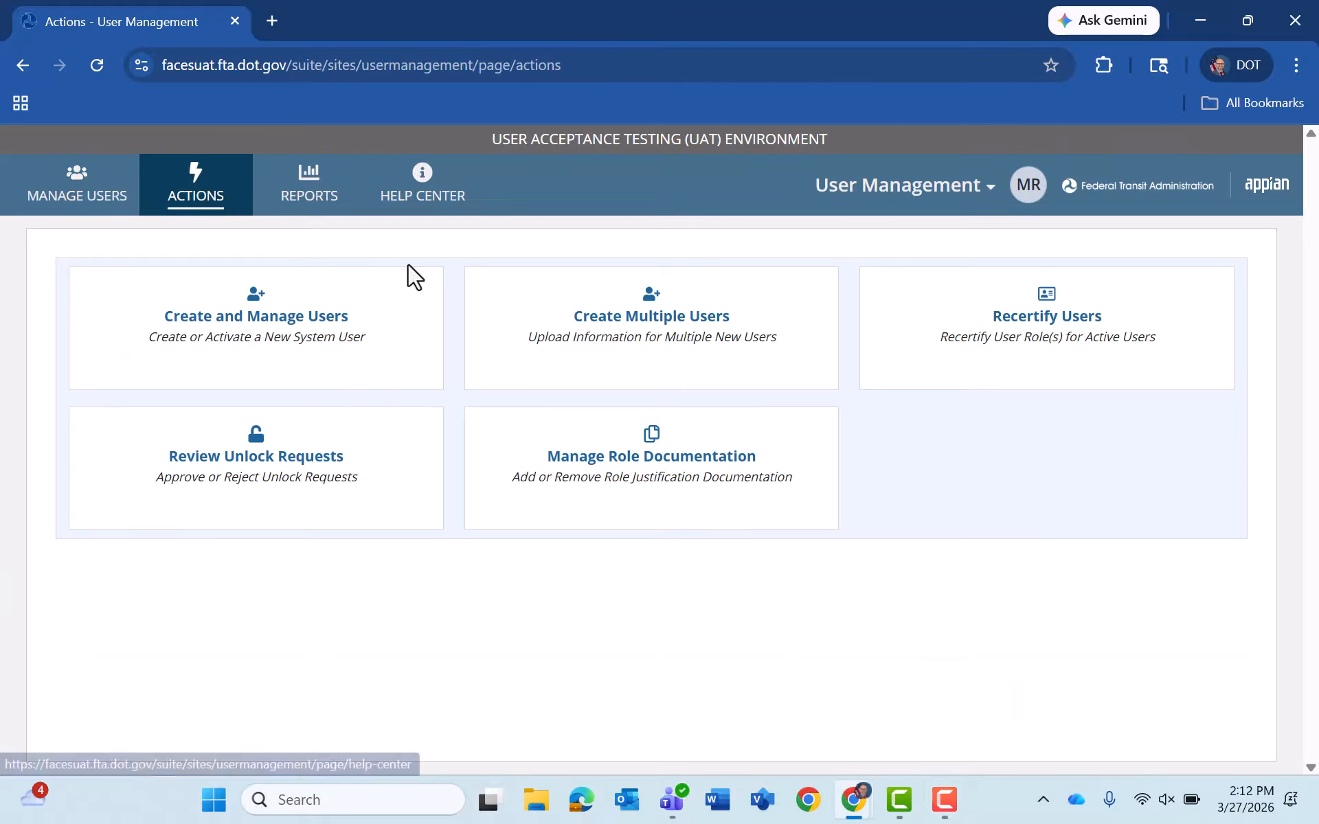
{"action": "left_click", "coordinate": [202, 385]}
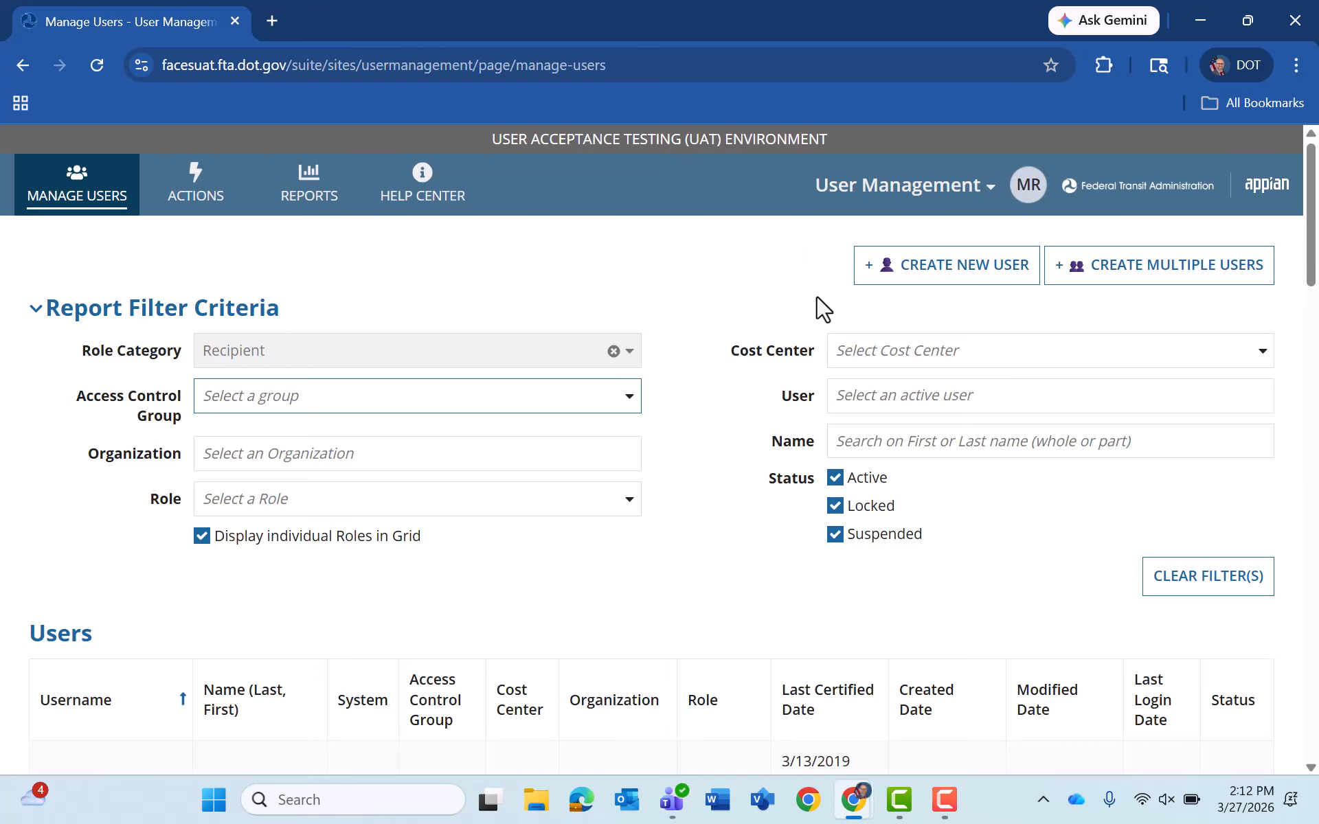
{"action": "left_click", "coordinate": [201, 202]}
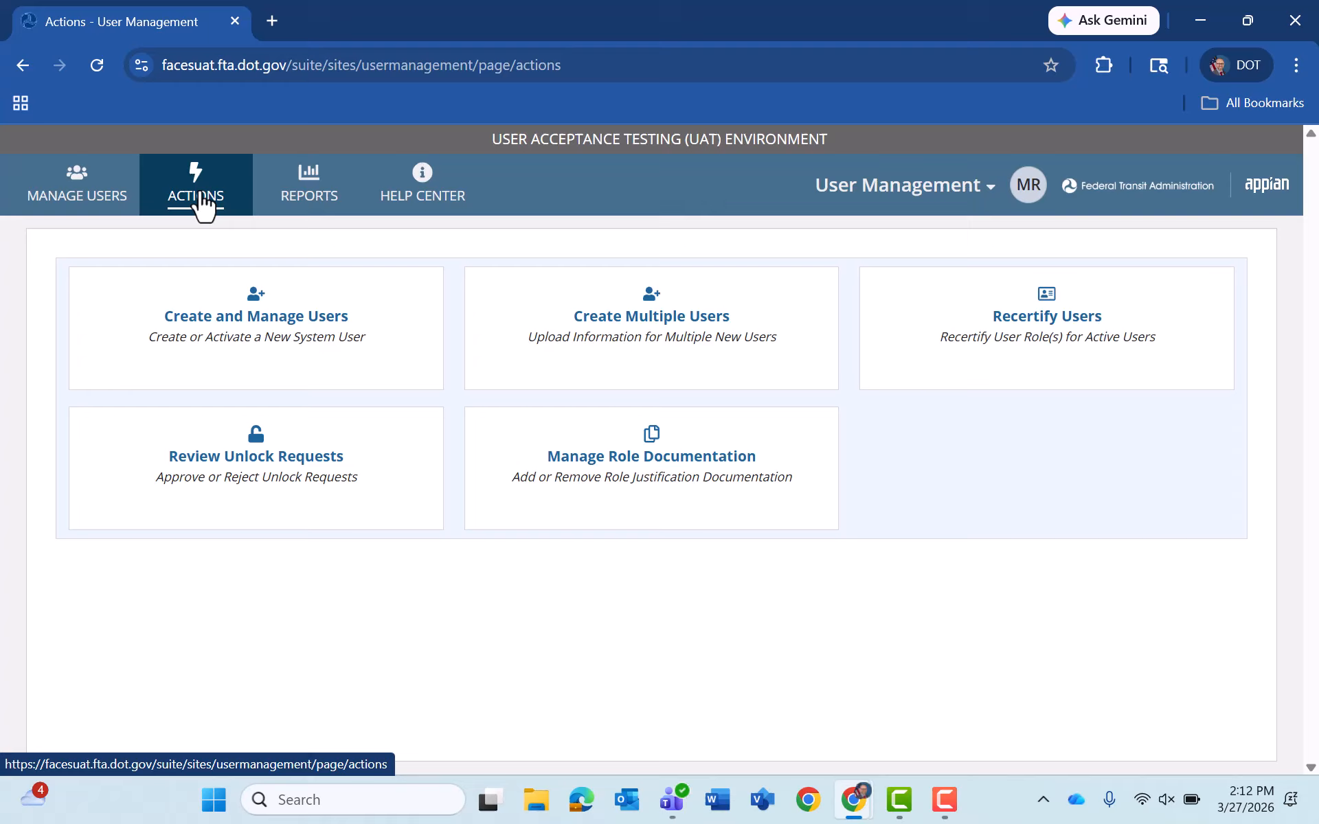
{"action": "left_click", "coordinate": [259, 324]}
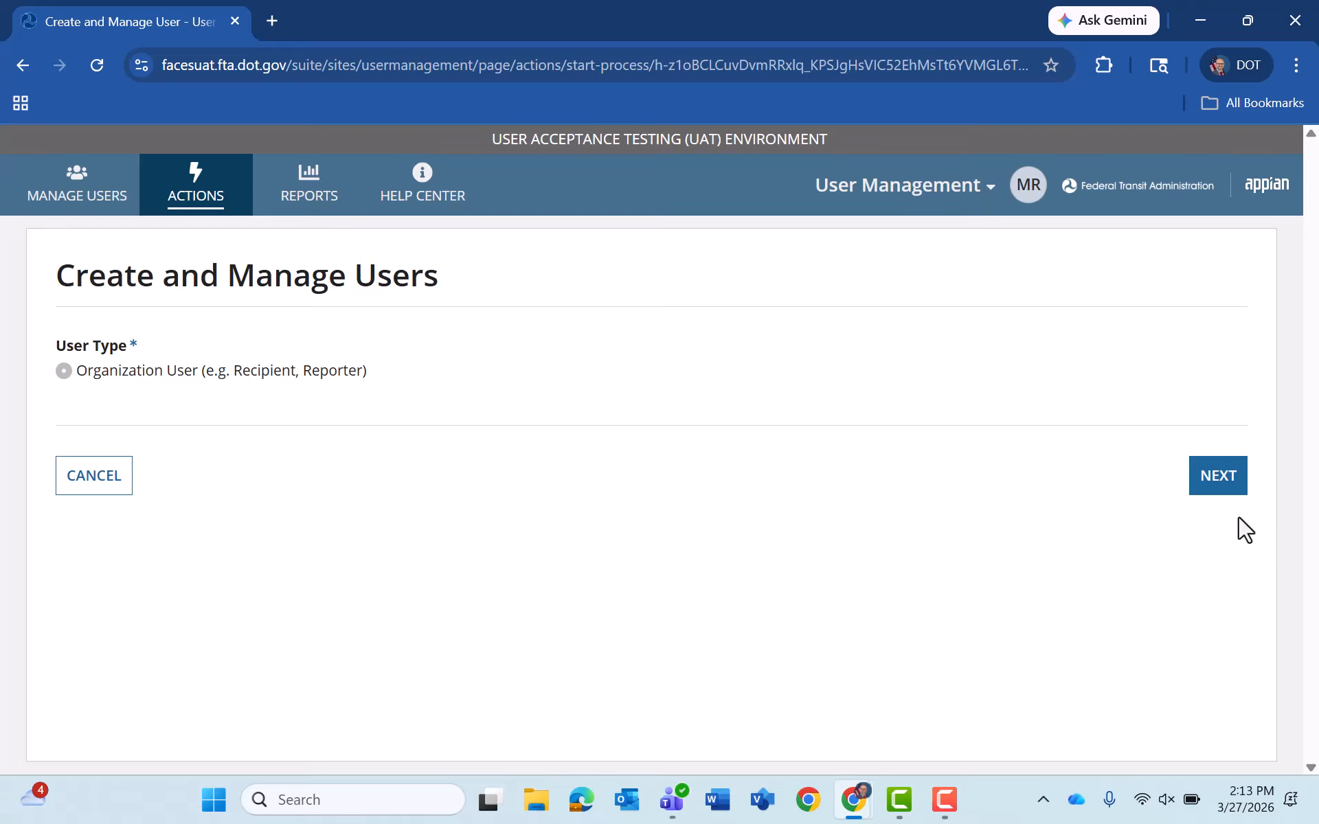
- Choose Organization User and enter a test e-mail address as the new username
{"action": "left_click", "coordinate": [1225, 493]}
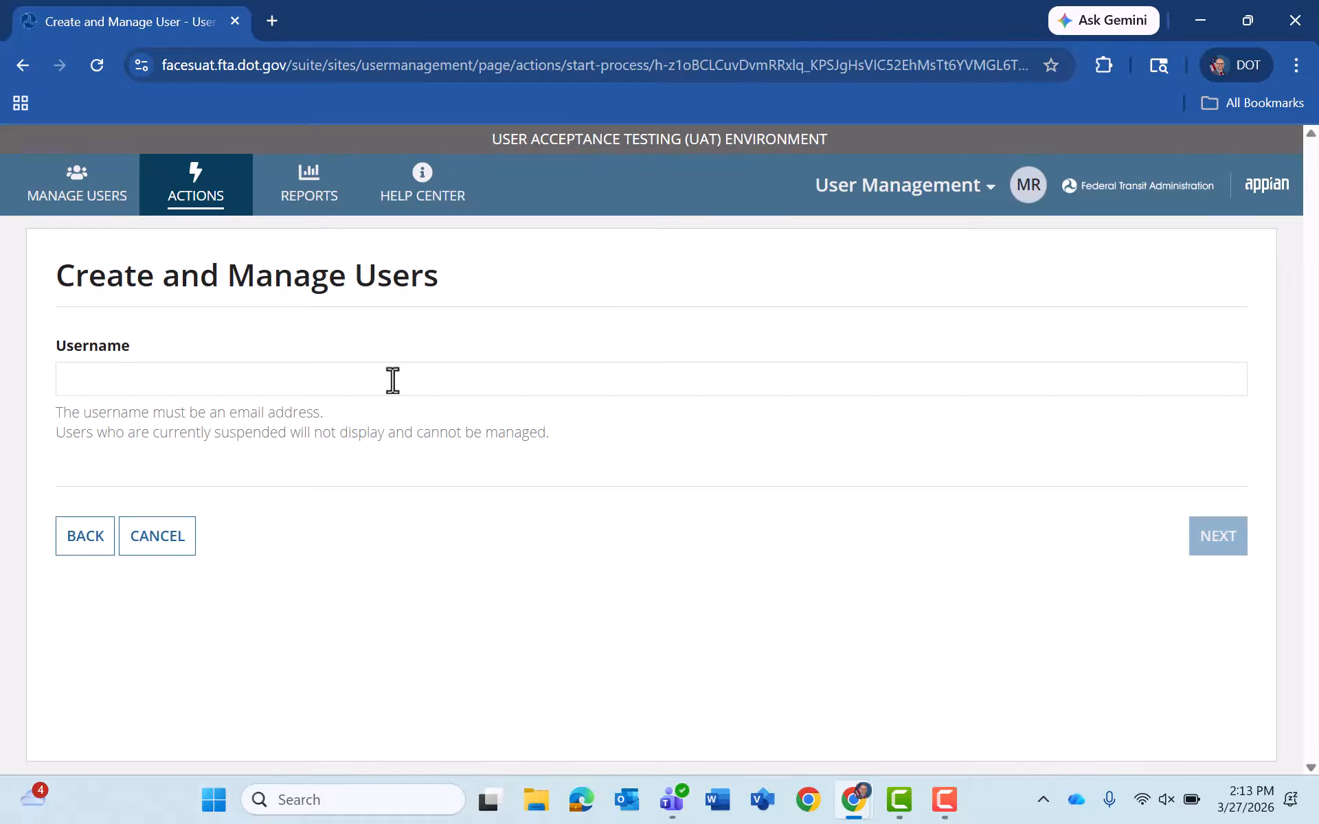
{"action": "left_click", "coordinate": [399, 389]}
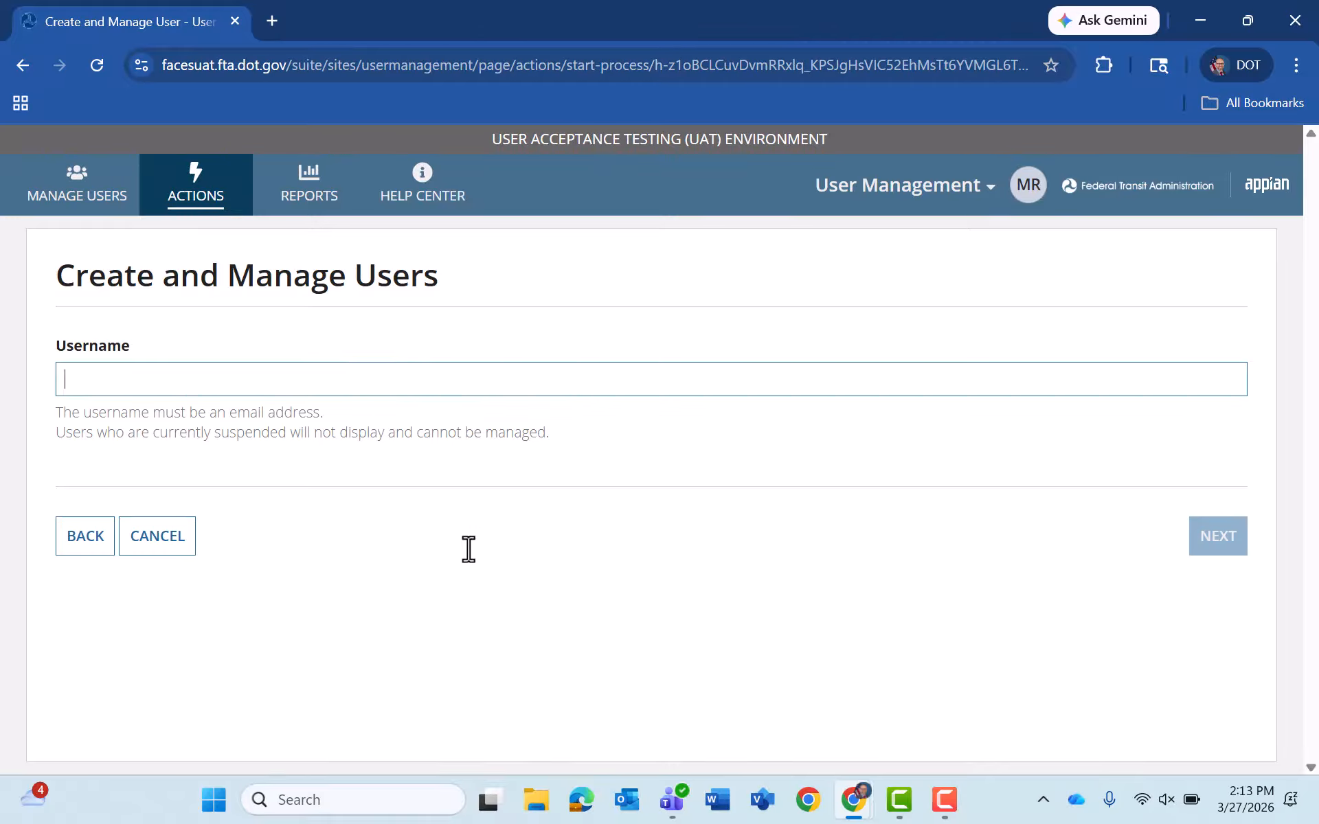
{"action": "type", "text": "test@test.com"}
- Fill in the new user's name, title, honorific Mr., phone, address and zip code 11111
{"action": "left_click", "coordinate": [1209, 543]}
{"action": "scroll", "coordinate": [1209, 558], "scroll_direction": "down", "scroll_amount": 6}
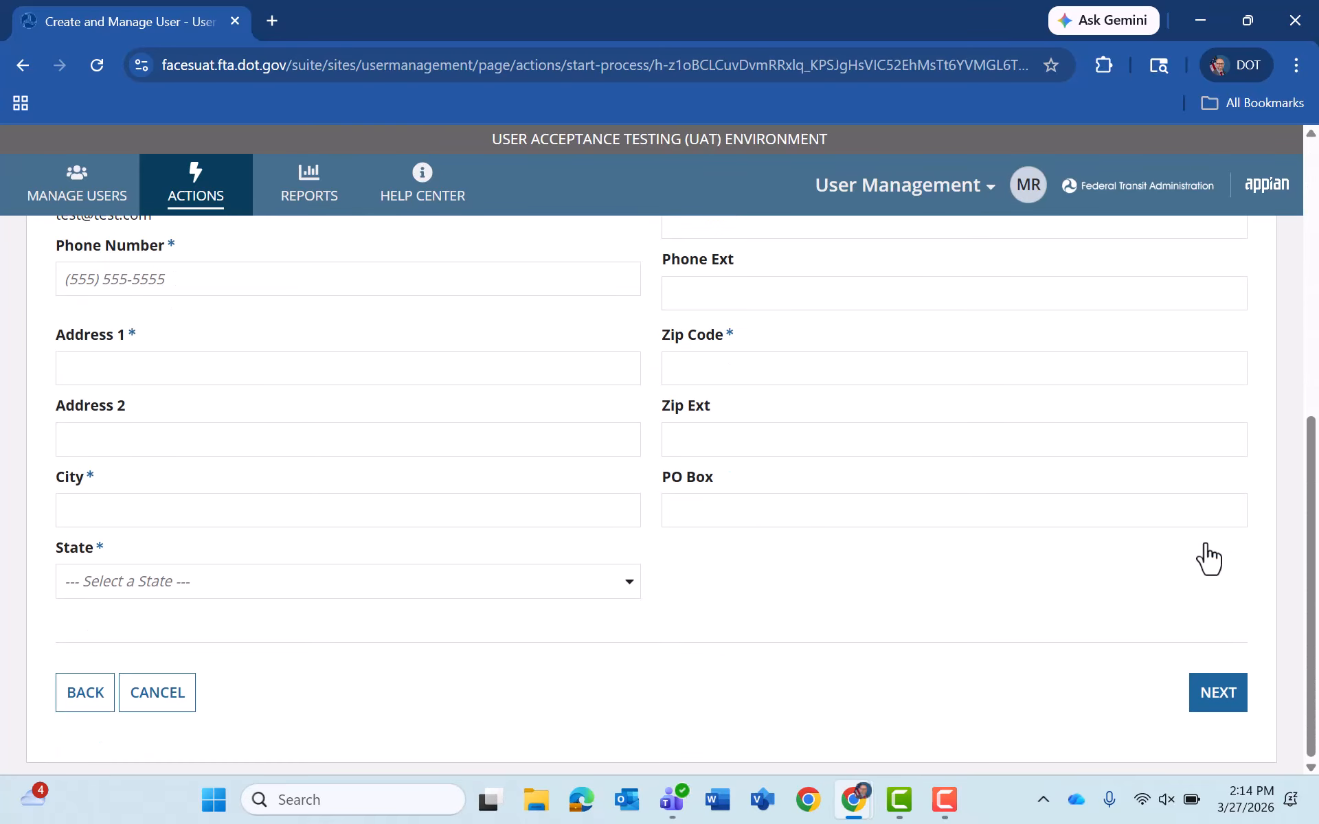
{"action": "scroll", "coordinate": [1210, 558], "scroll_direction": "up", "scroll_amount": 7}
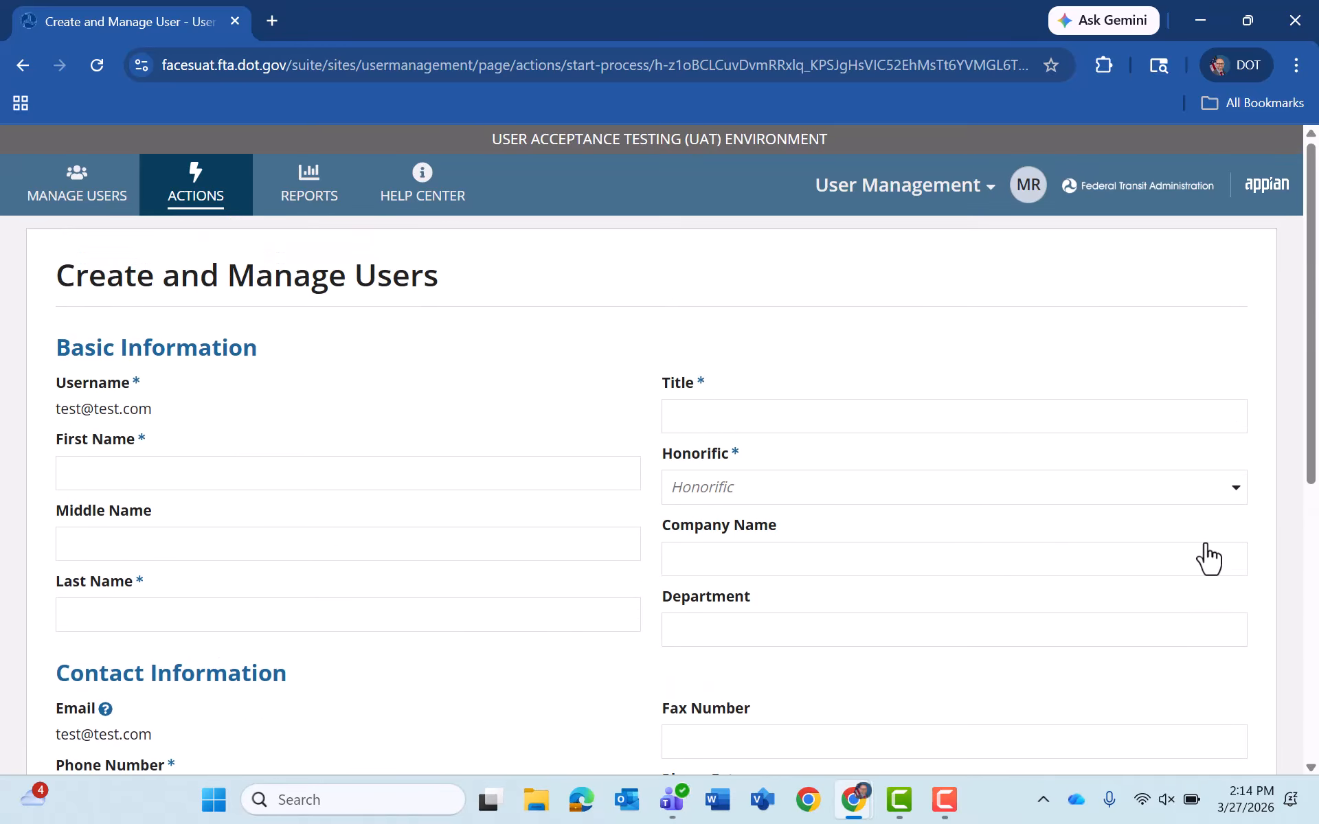
{"action": "key", "text": "Tab"}
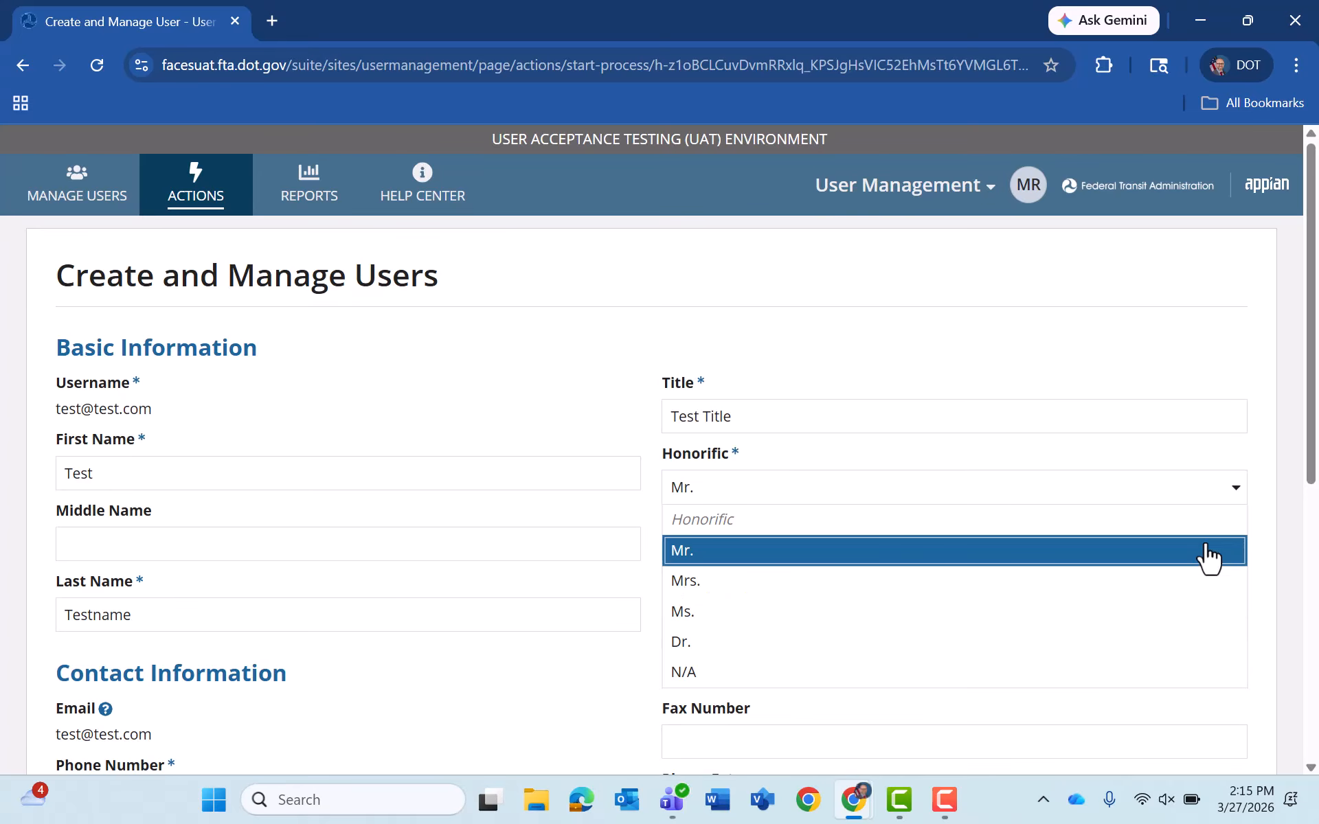
{"action": "left_click", "coordinate": [1210, 553]}
{"action": "scroll", "coordinate": [1209, 558], "scroll_direction": "down", "scroll_amount": 5}
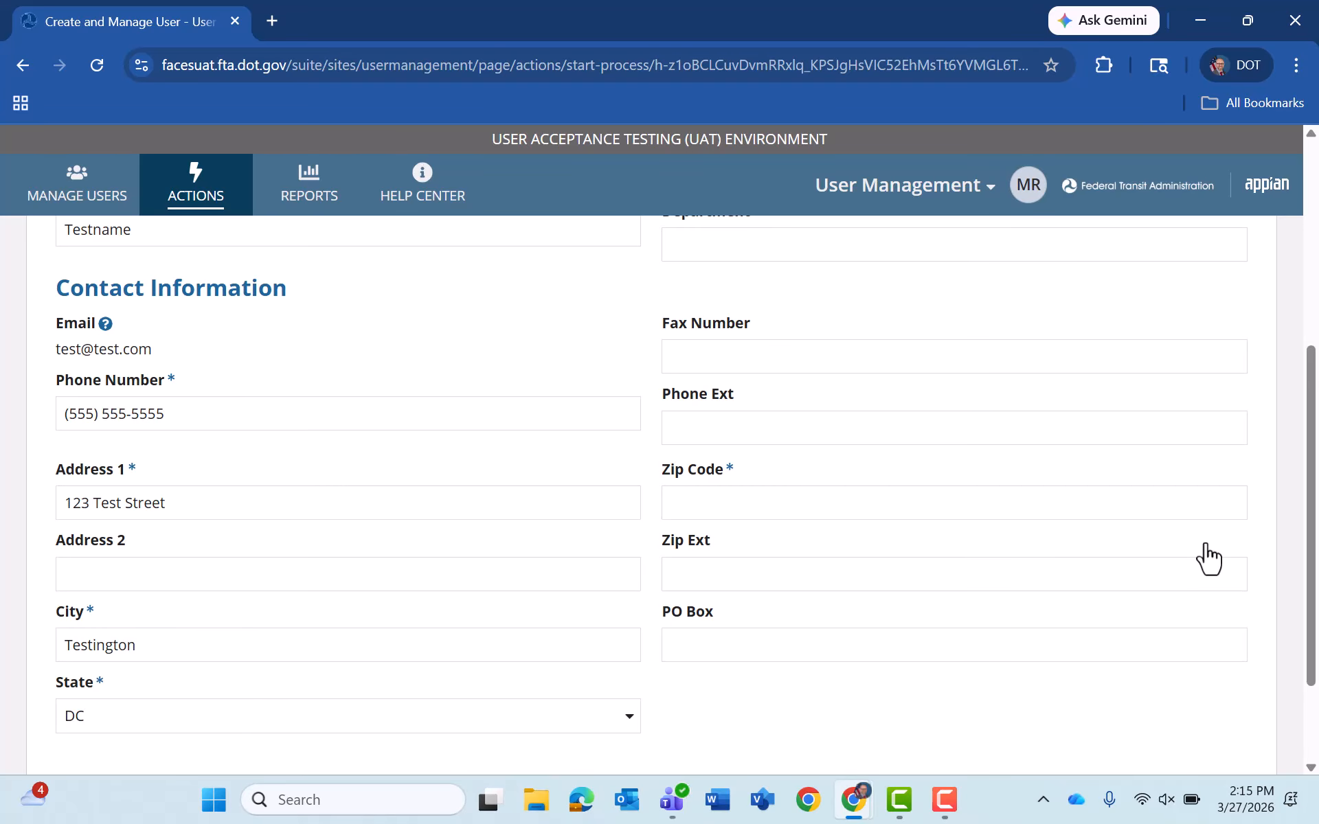
{"action": "scroll", "coordinate": [1209, 558], "scroll_direction": "up", "scroll_amount": 2}
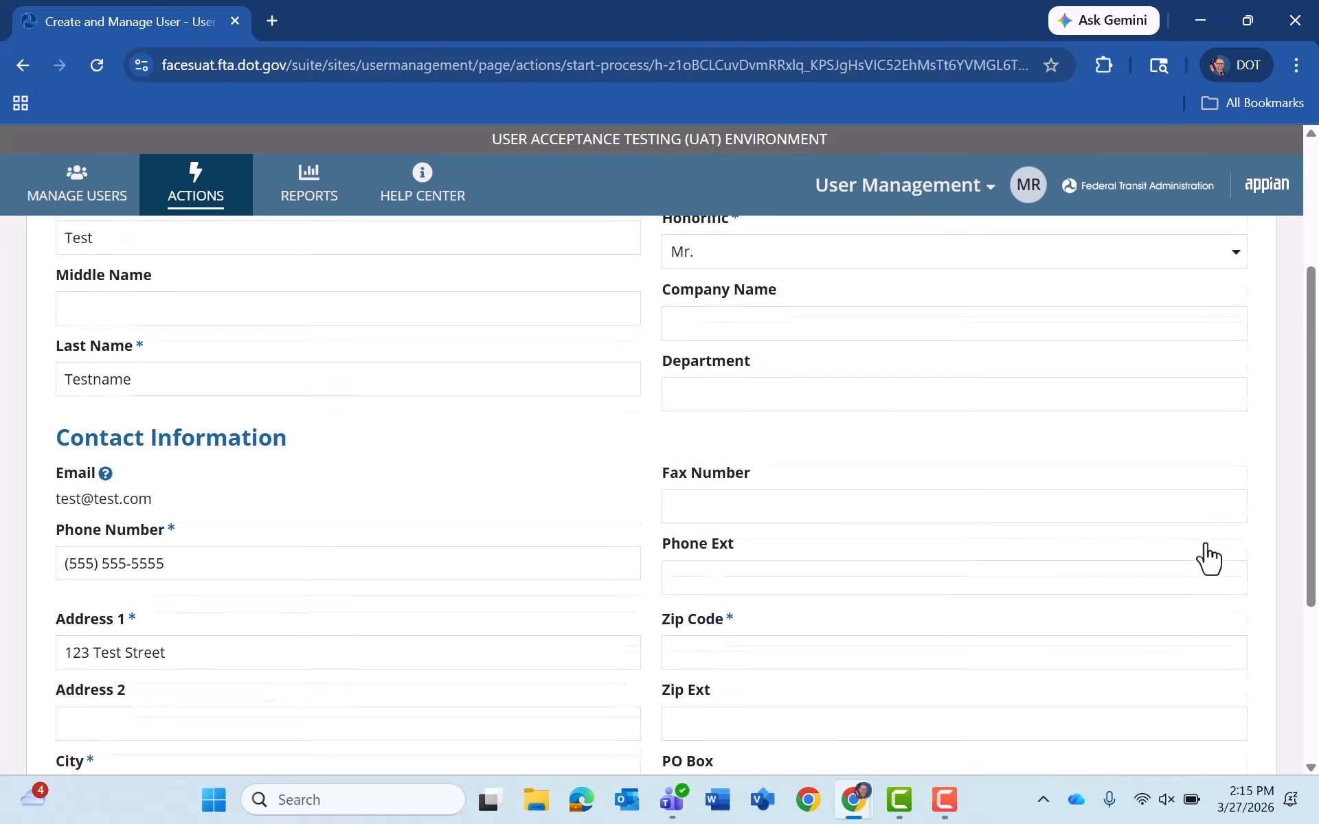
{"action": "scroll", "coordinate": [1209, 558], "scroll_direction": "down", "scroll_amount": 3}
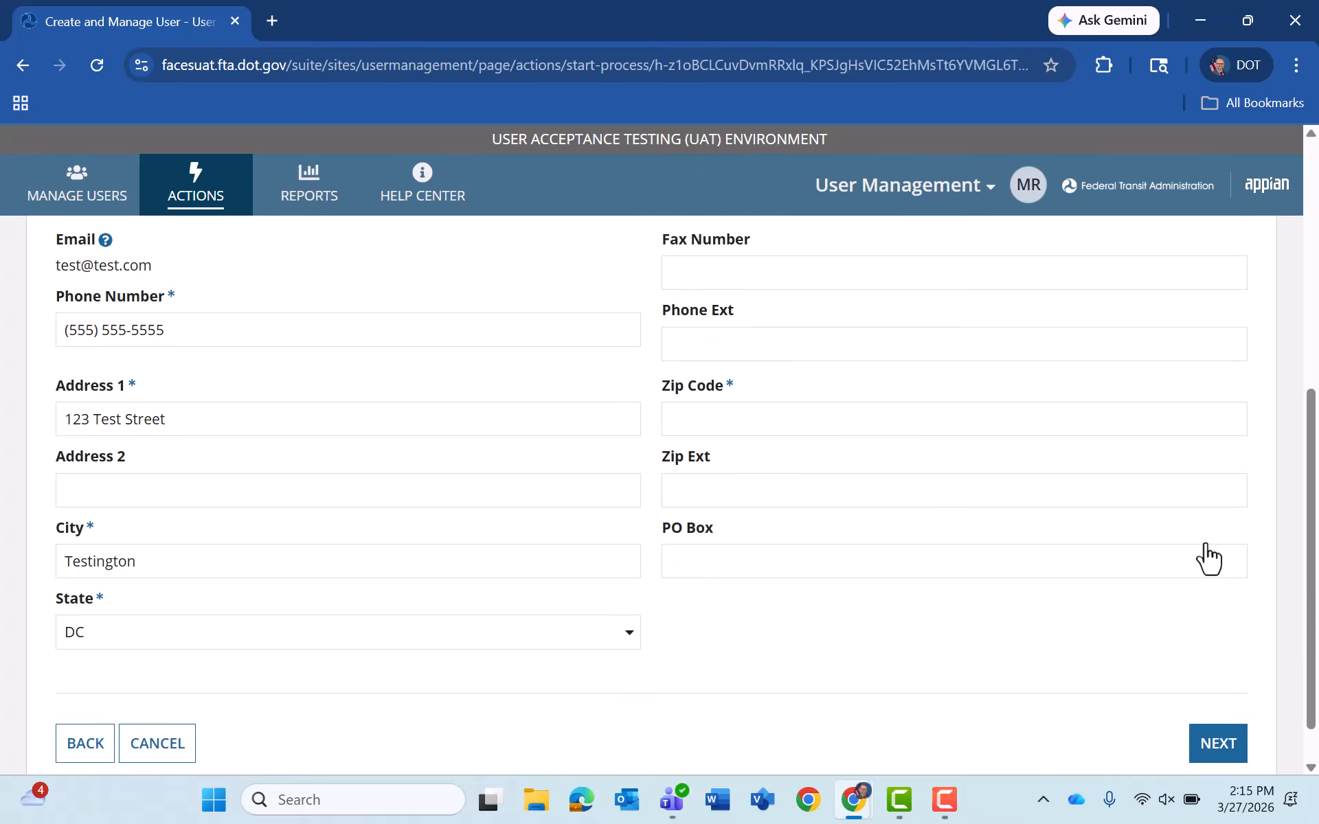
{"action": "key", "text": "Tab"}
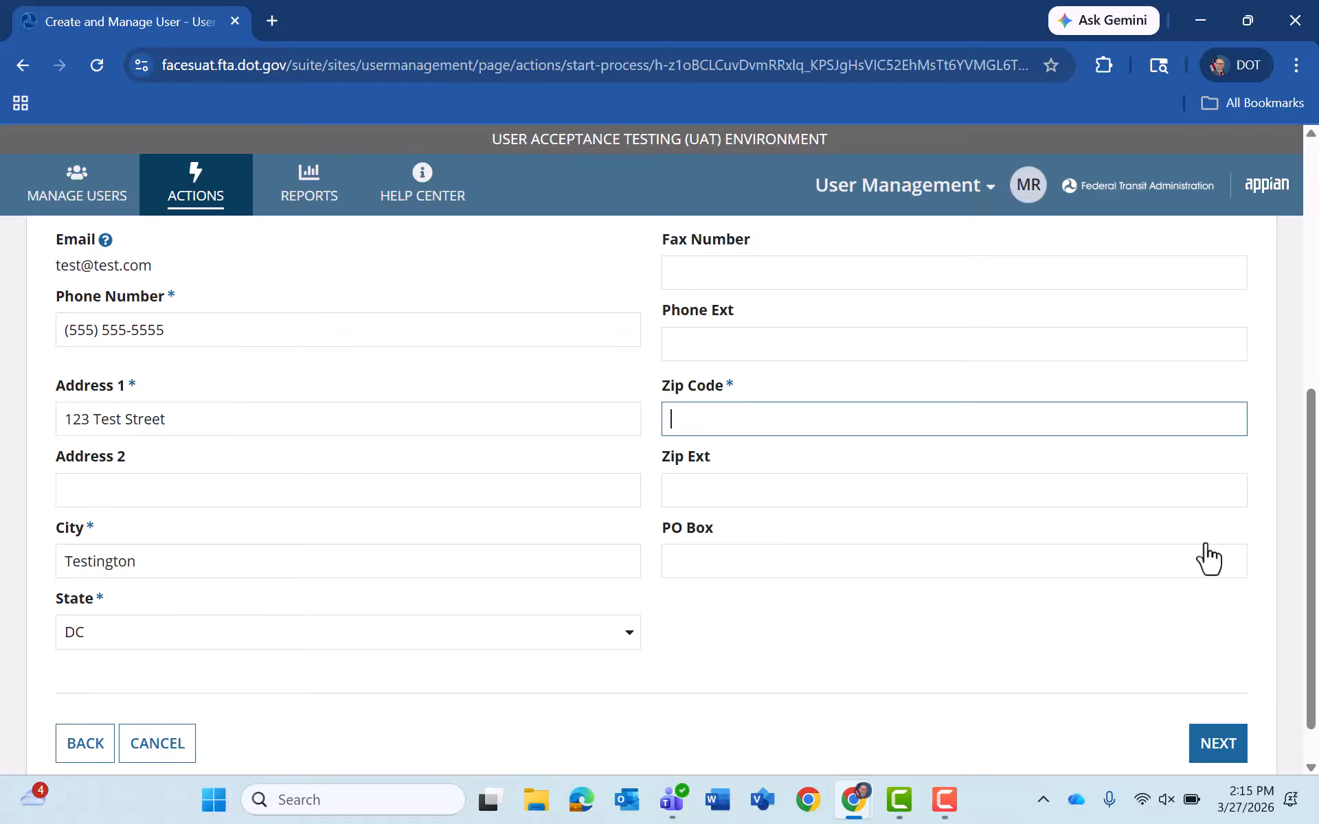
{"action": "type", "text": "11111"}
{"action": "key", "text": "Tab"}
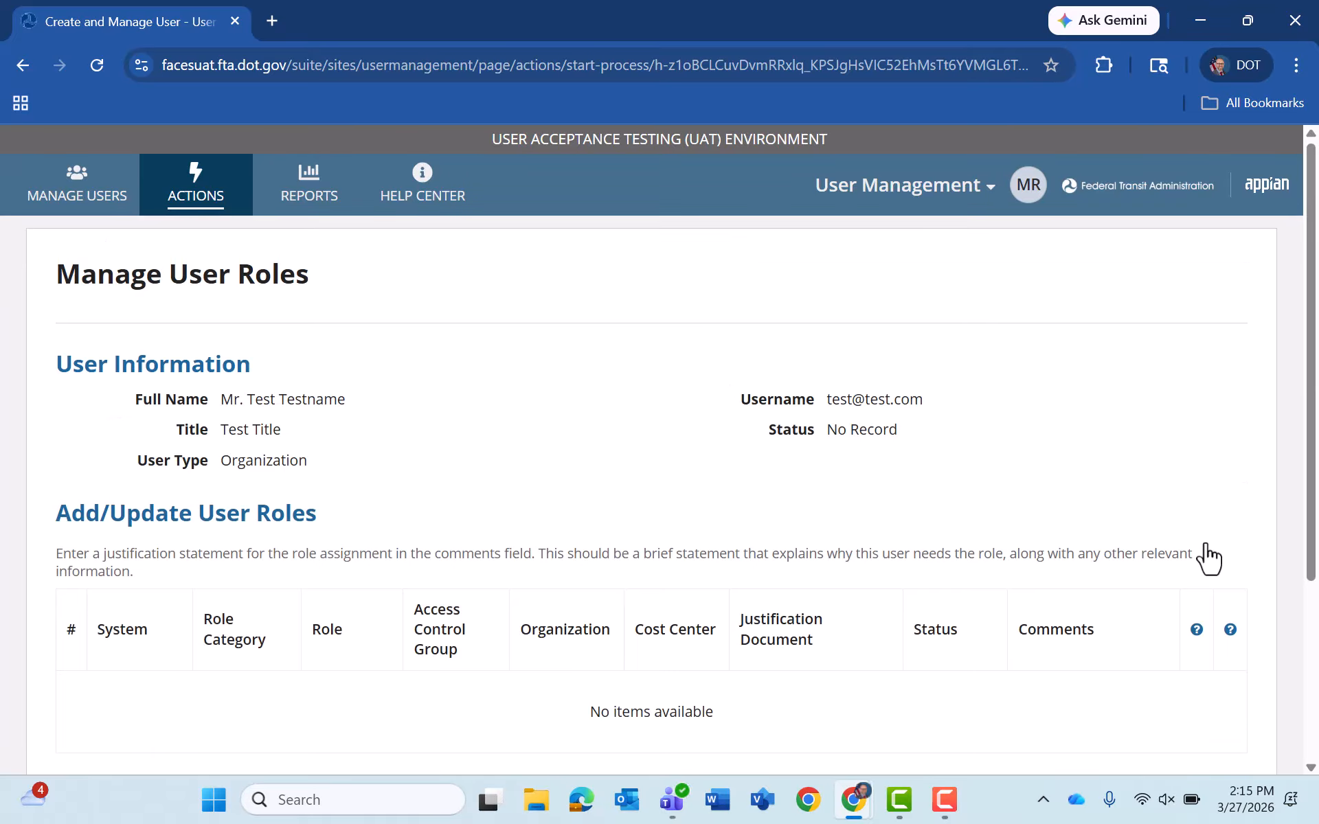
- Add a TrAMS Recipient Submitter role row with access control group Region 3
{"action": "scroll", "coordinate": [1207, 558], "scroll_direction": "down", "scroll_amount": 2}
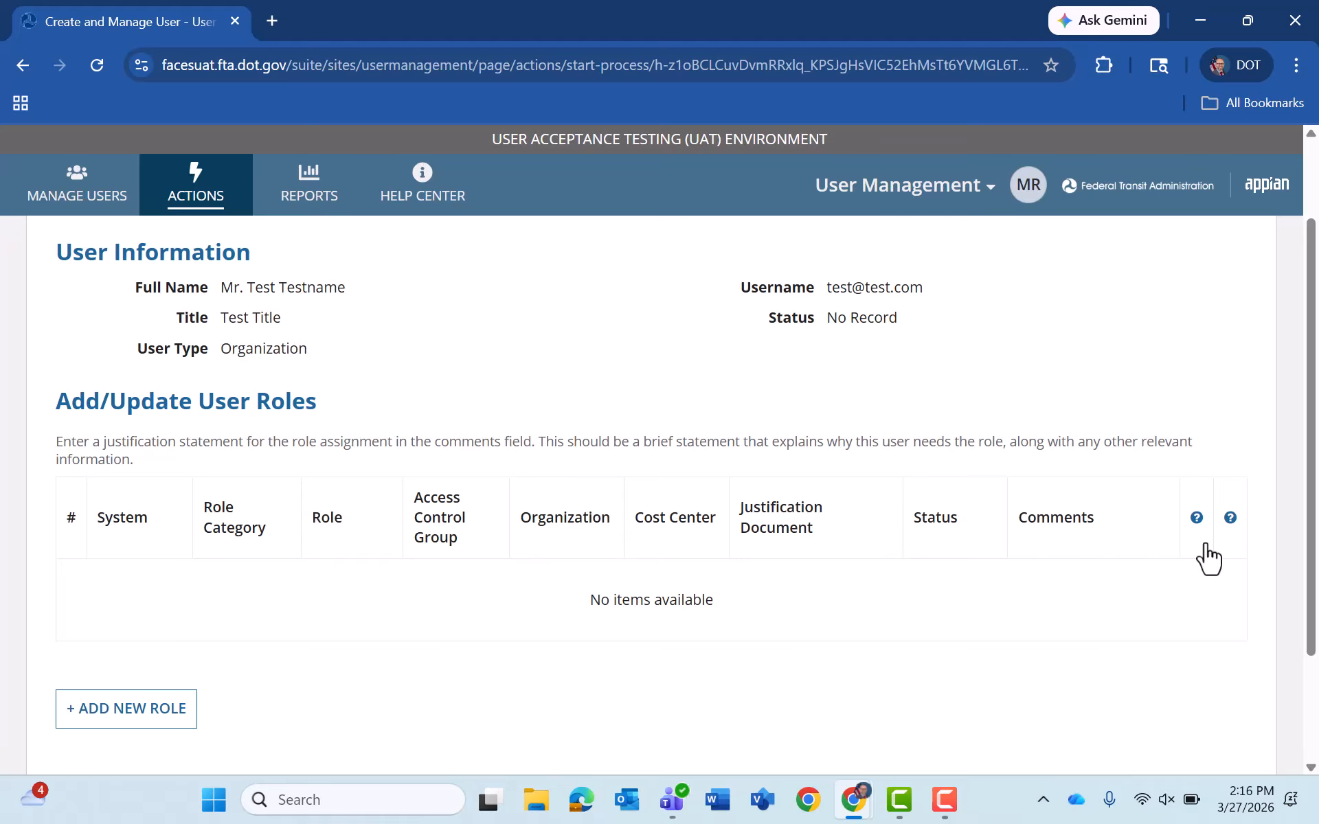
{"action": "key", "text": "Return"}
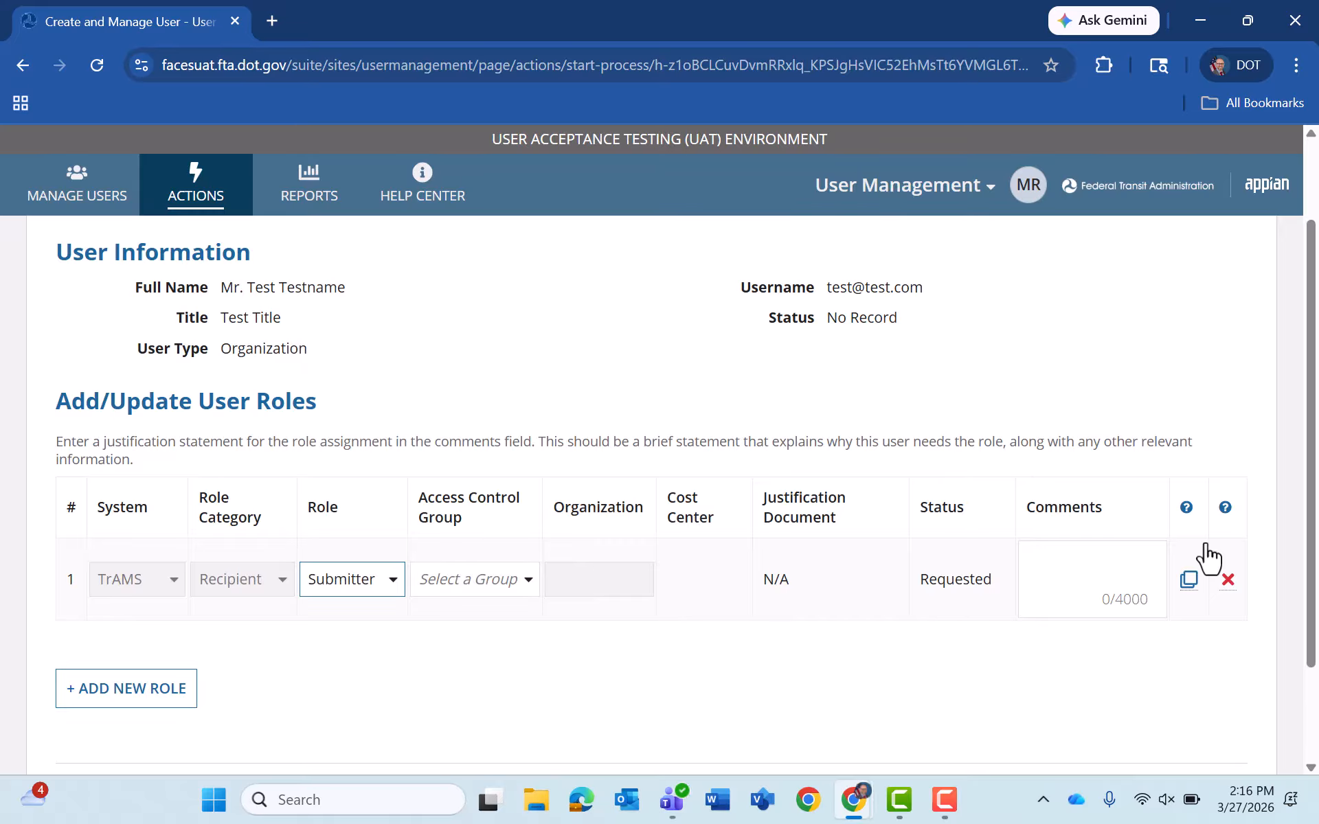
{"action": "key", "text": "Tab"}
{"action": "key", "text": "space"}
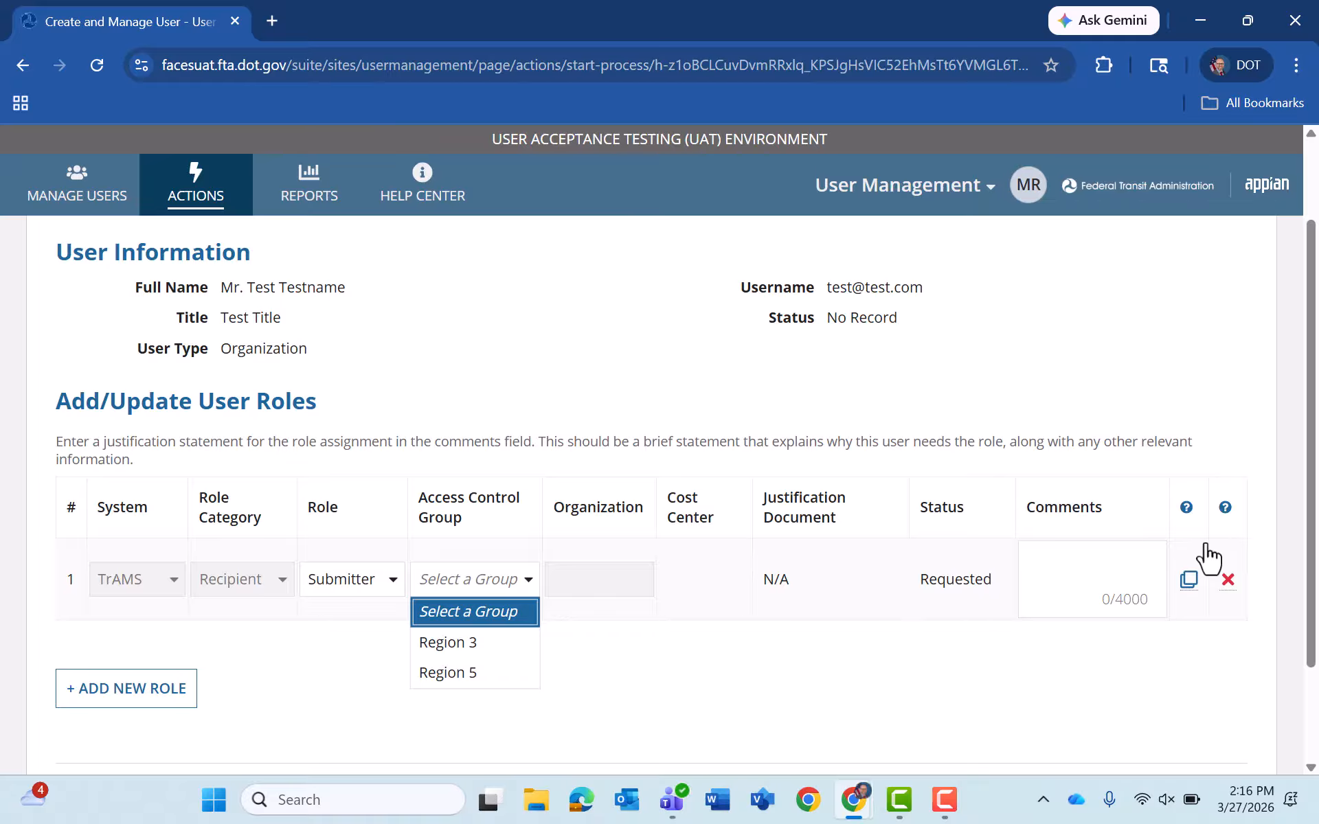
{"action": "key", "text": "Down"}
{"action": "key", "text": "Return"}
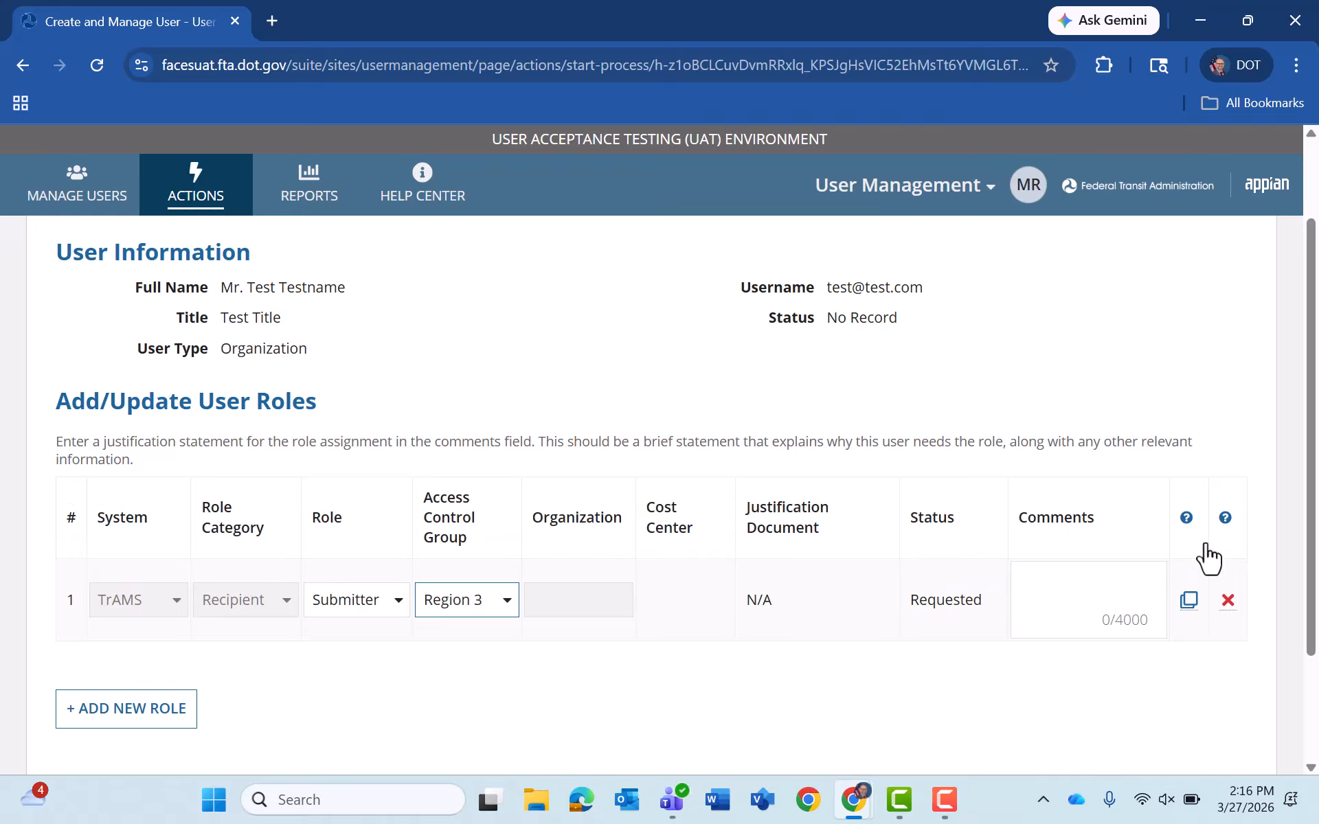
{"action": "key", "text": "Tab"}
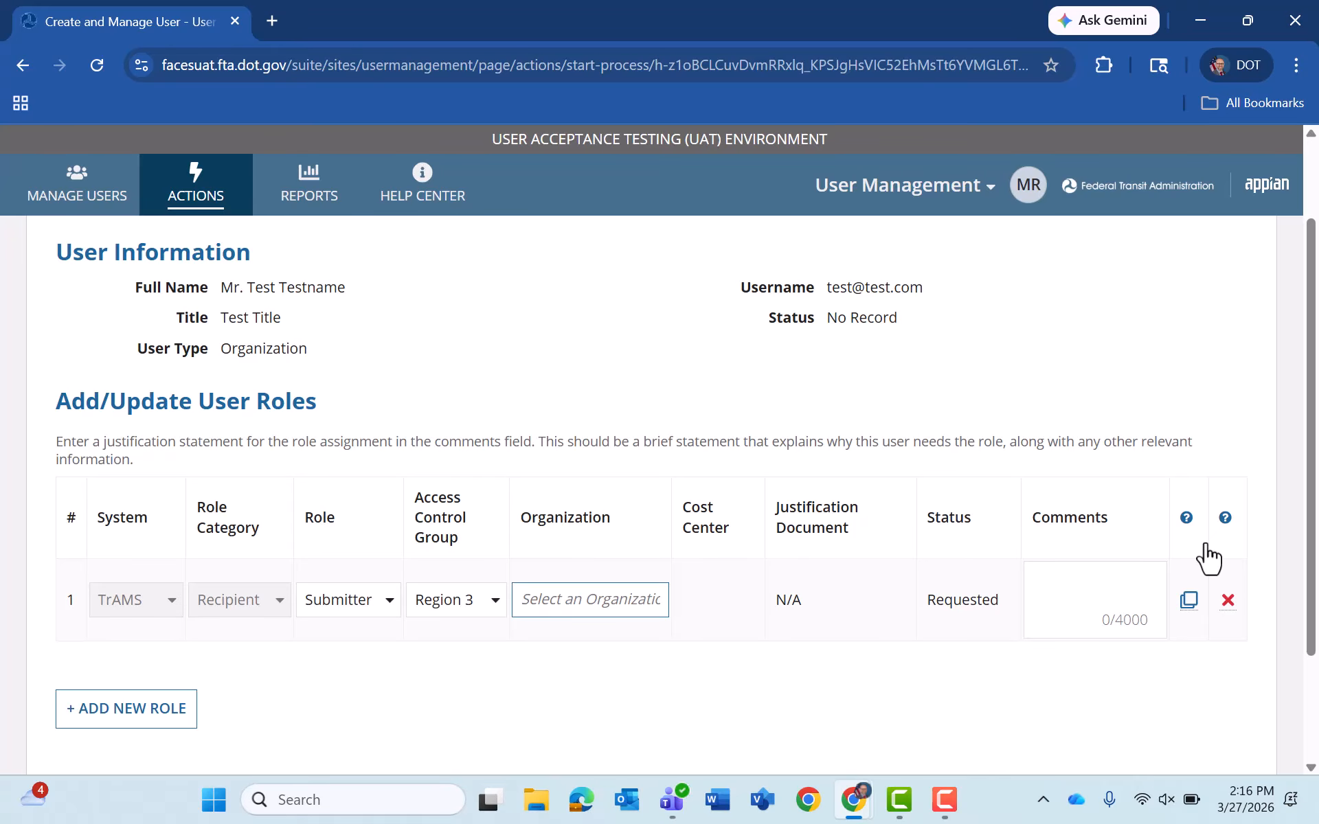
- Set the role request's organization to 9900 - TrAMS Transit Organization (TRAMS)
{"action": "type", "text": "99"}
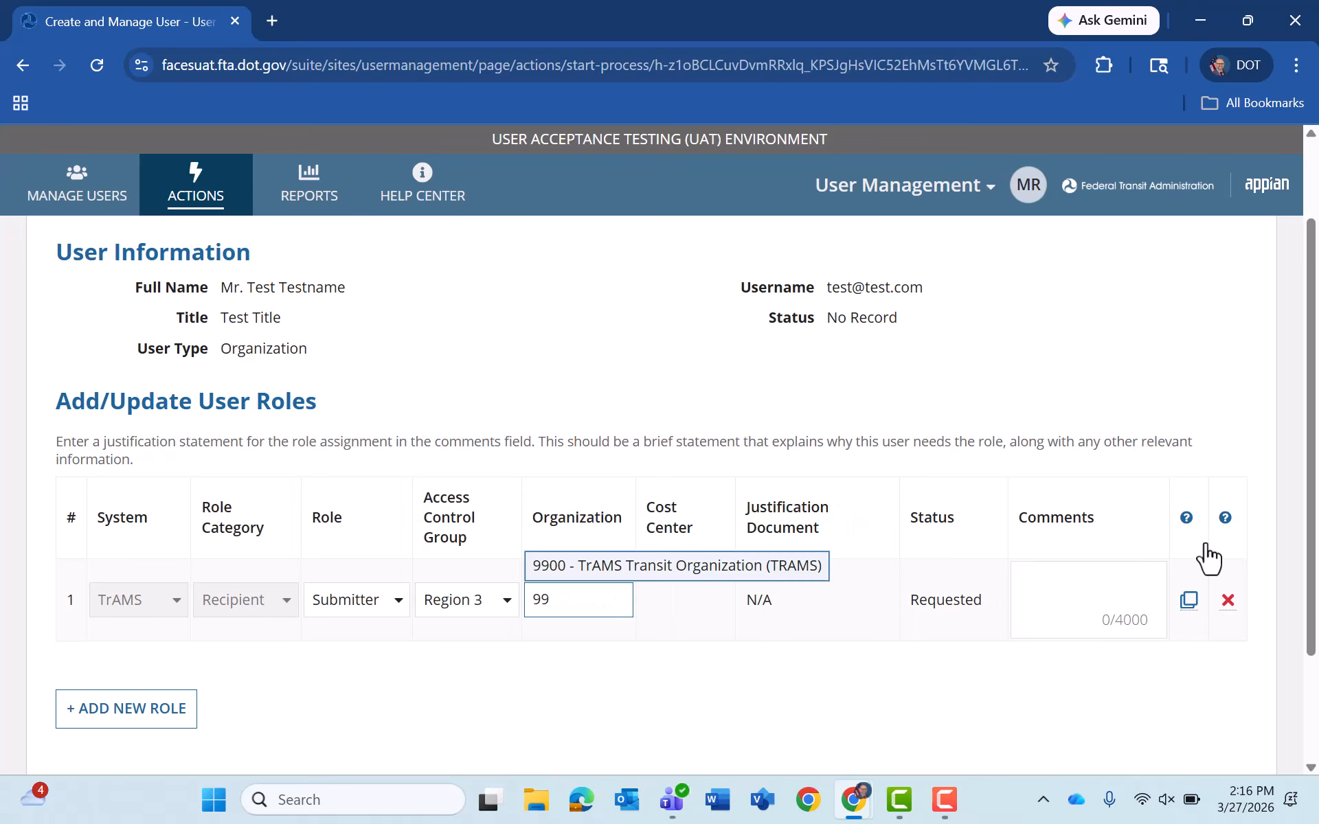
{"action": "key", "text": "Return"}
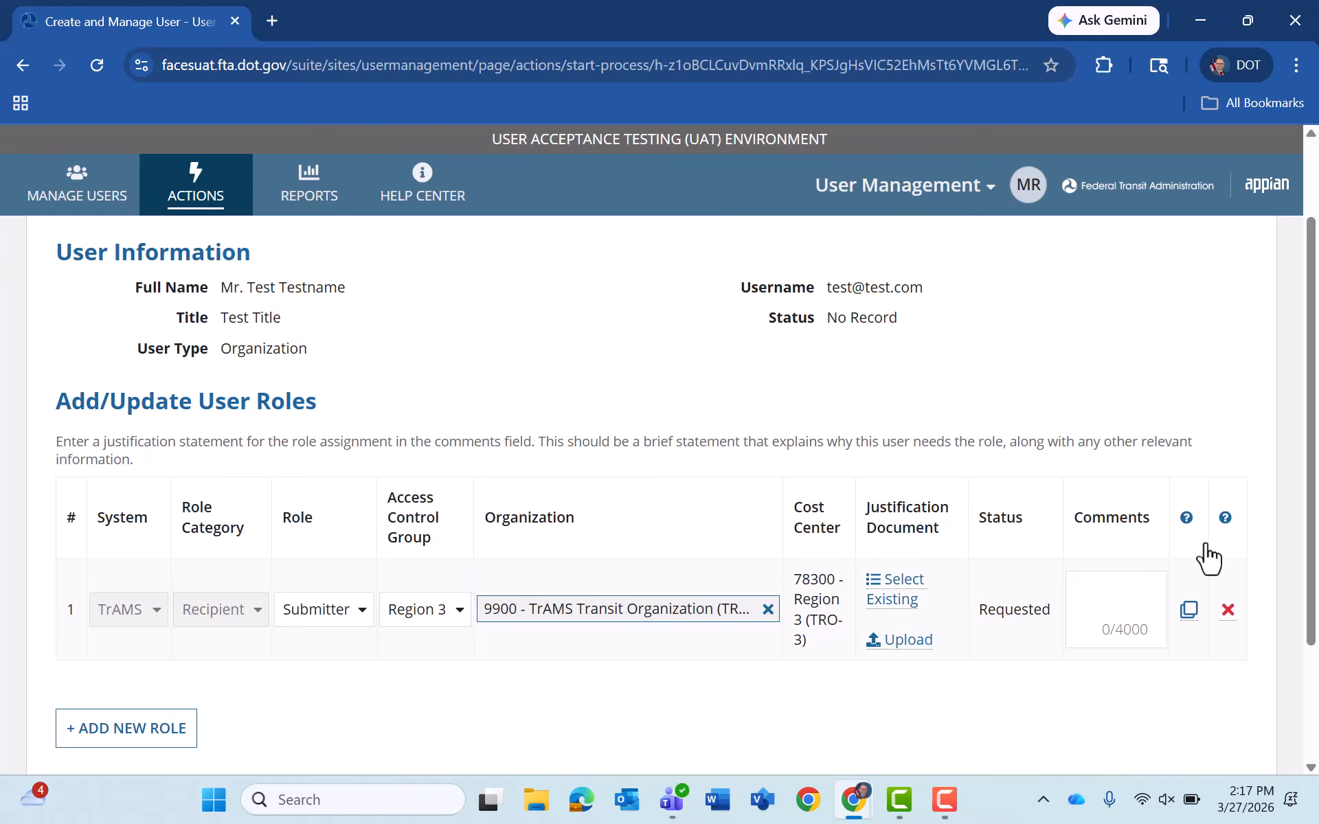
{"action": "key", "text": "Tab"}
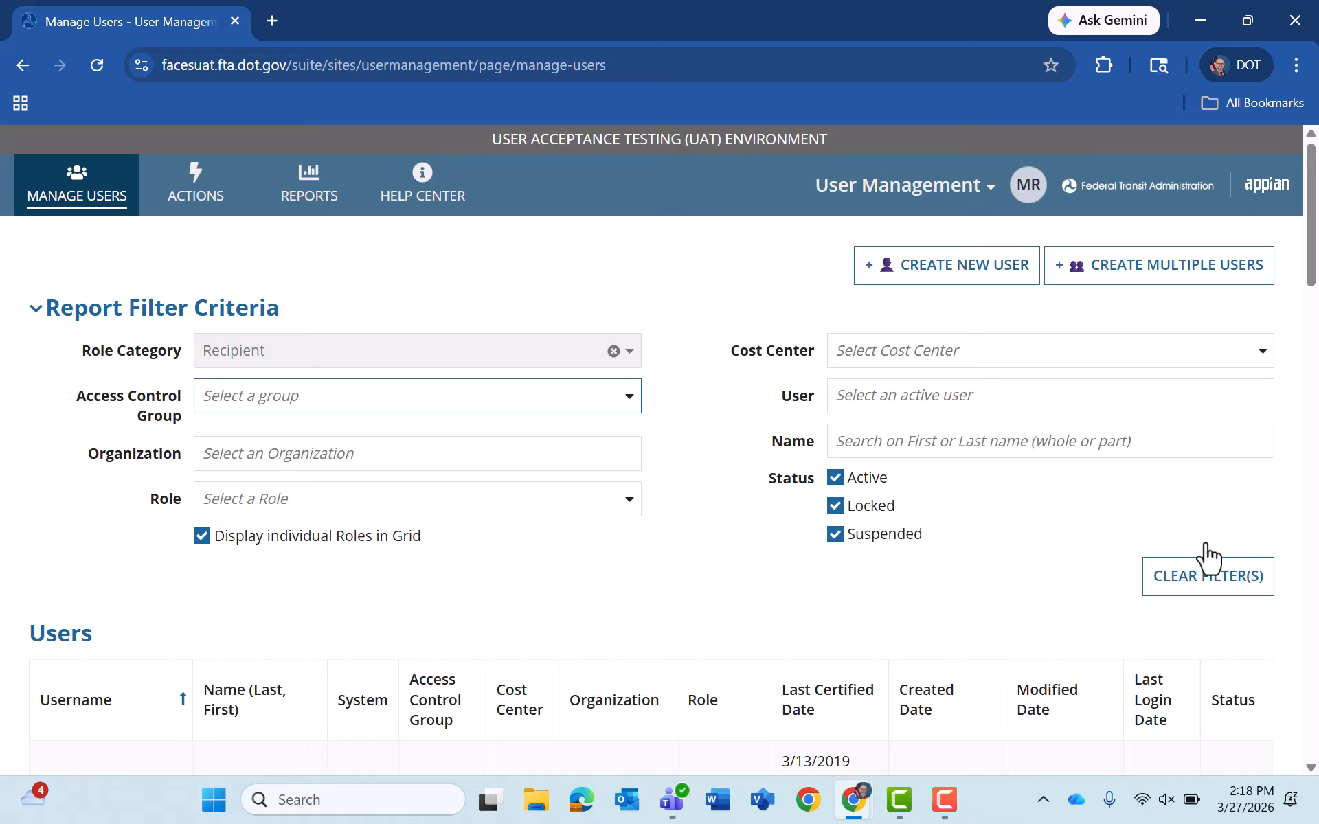
{"action": "left_click", "coordinate": [946, 265]}
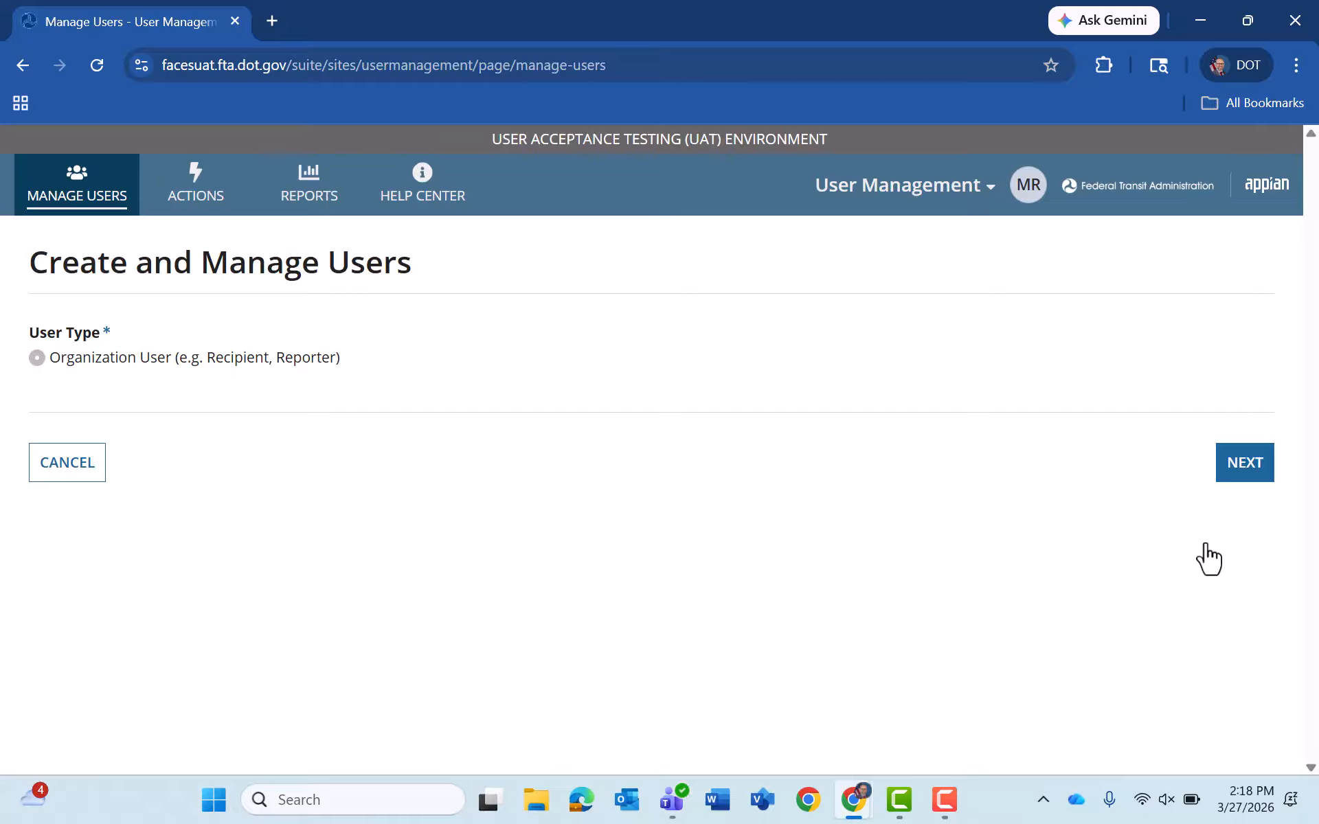
{"action": "left_click", "coordinate": [1244, 462]}
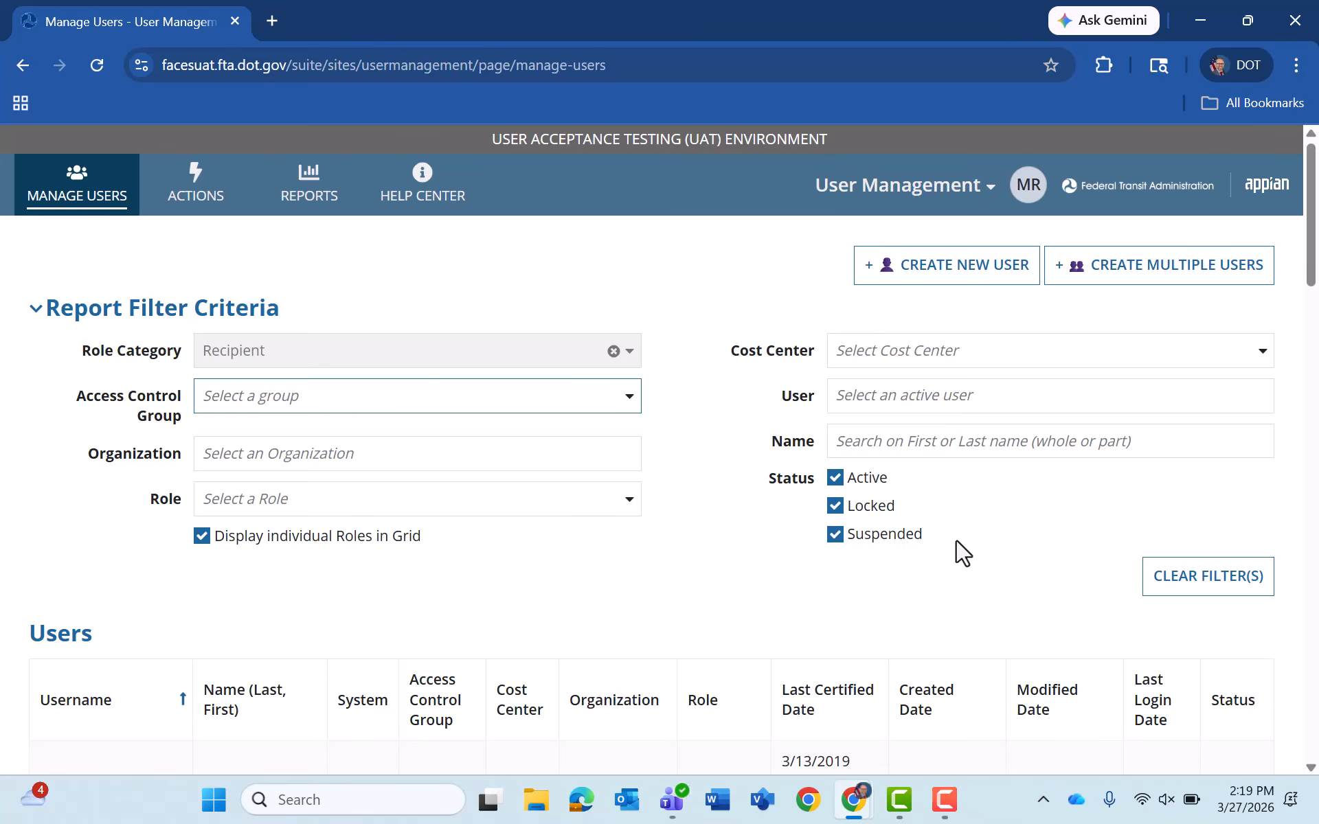
- Filter the Manage Users list to Test User 101 and view its Region 3 roles
{"action": "left_click", "coordinate": [880, 405]}
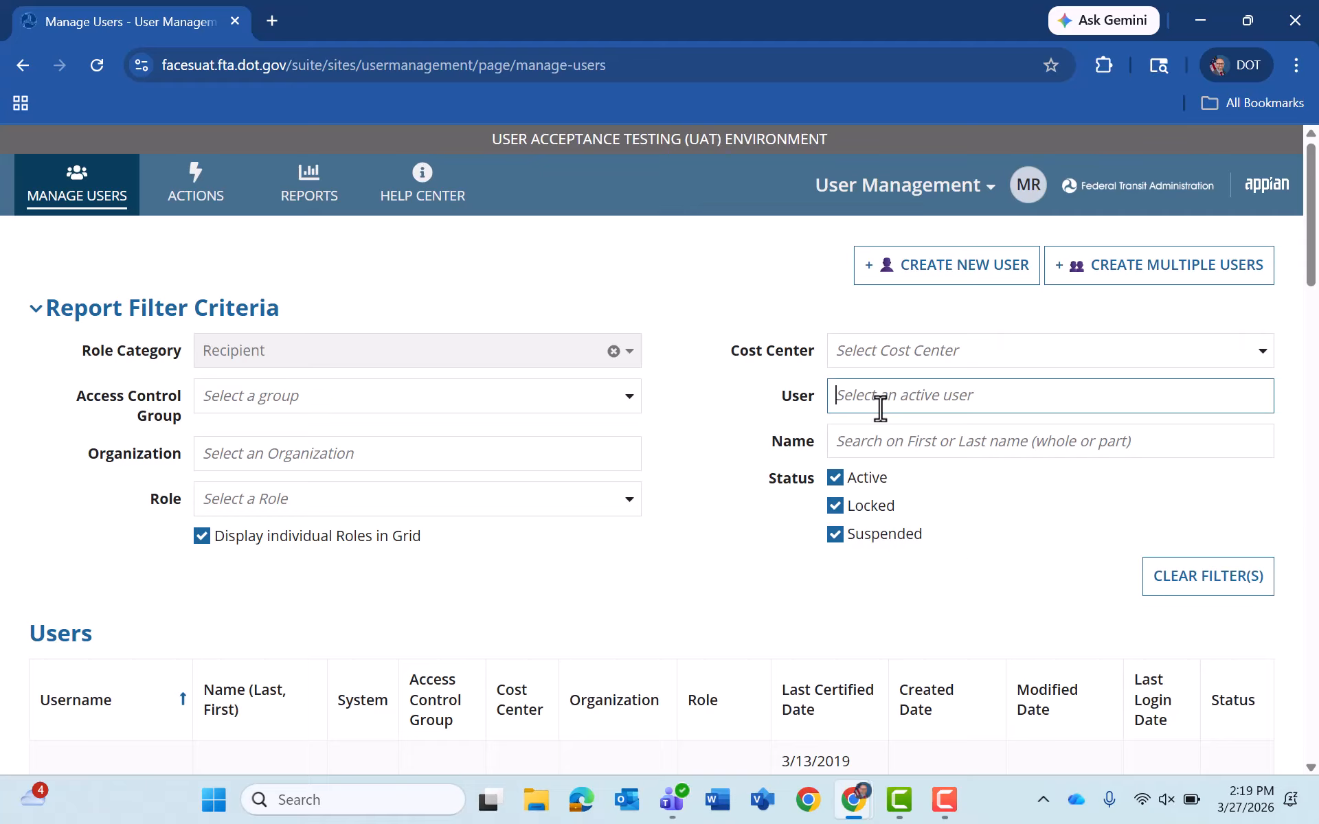
{"action": "type", "text": "t"}
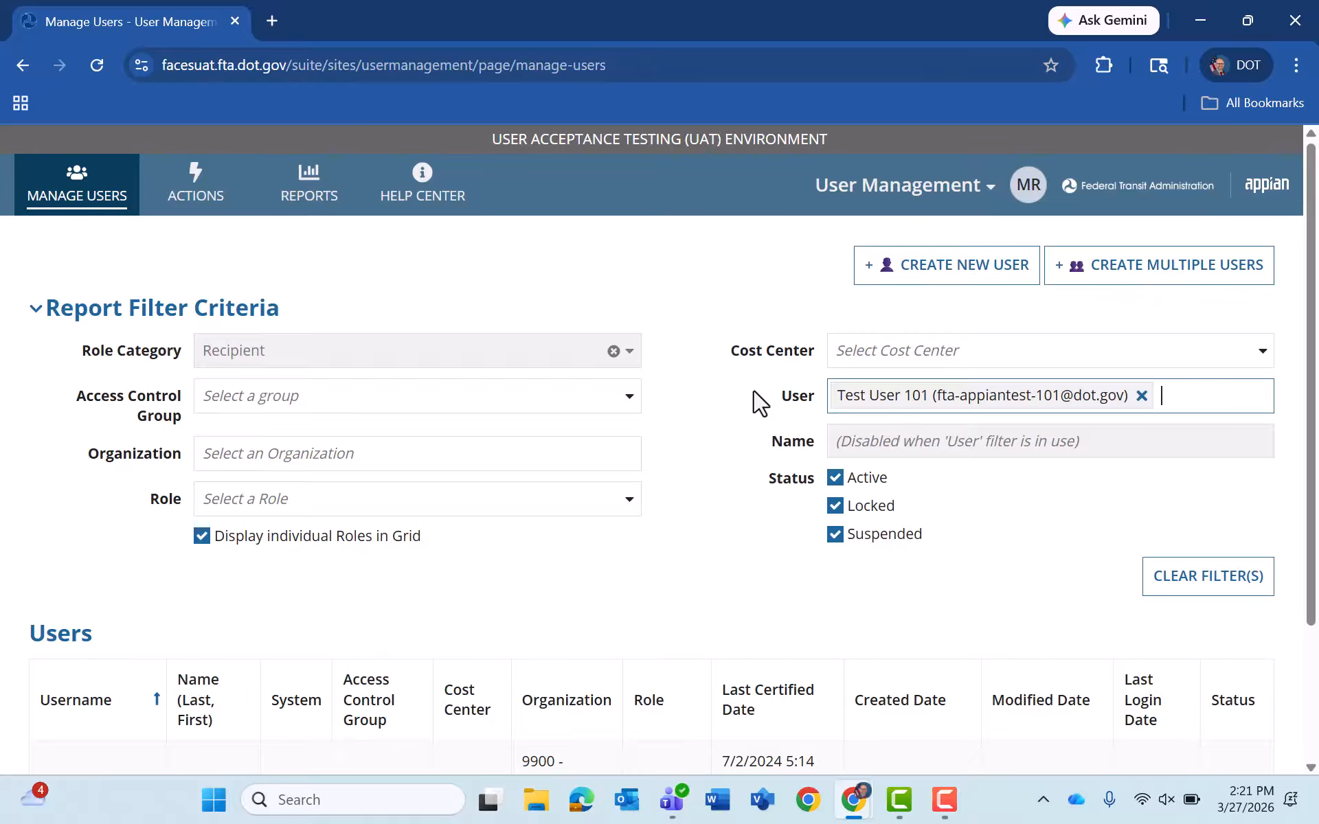
{"action": "scroll", "coordinate": [759, 401], "scroll_direction": "down", "scroll_amount": 3}
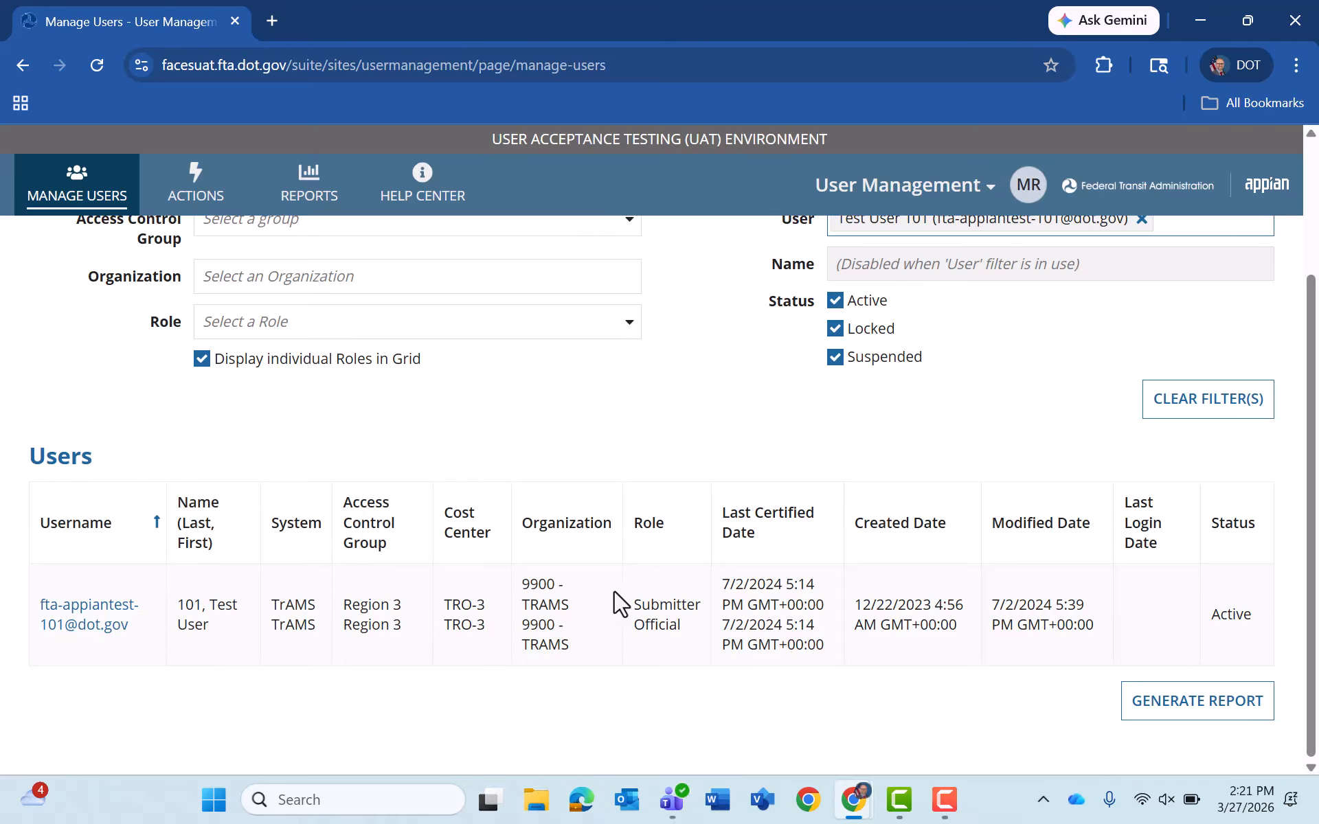
{"action": "scroll", "coordinate": [539, 551], "scroll_direction": "up", "scroll_amount": 2}
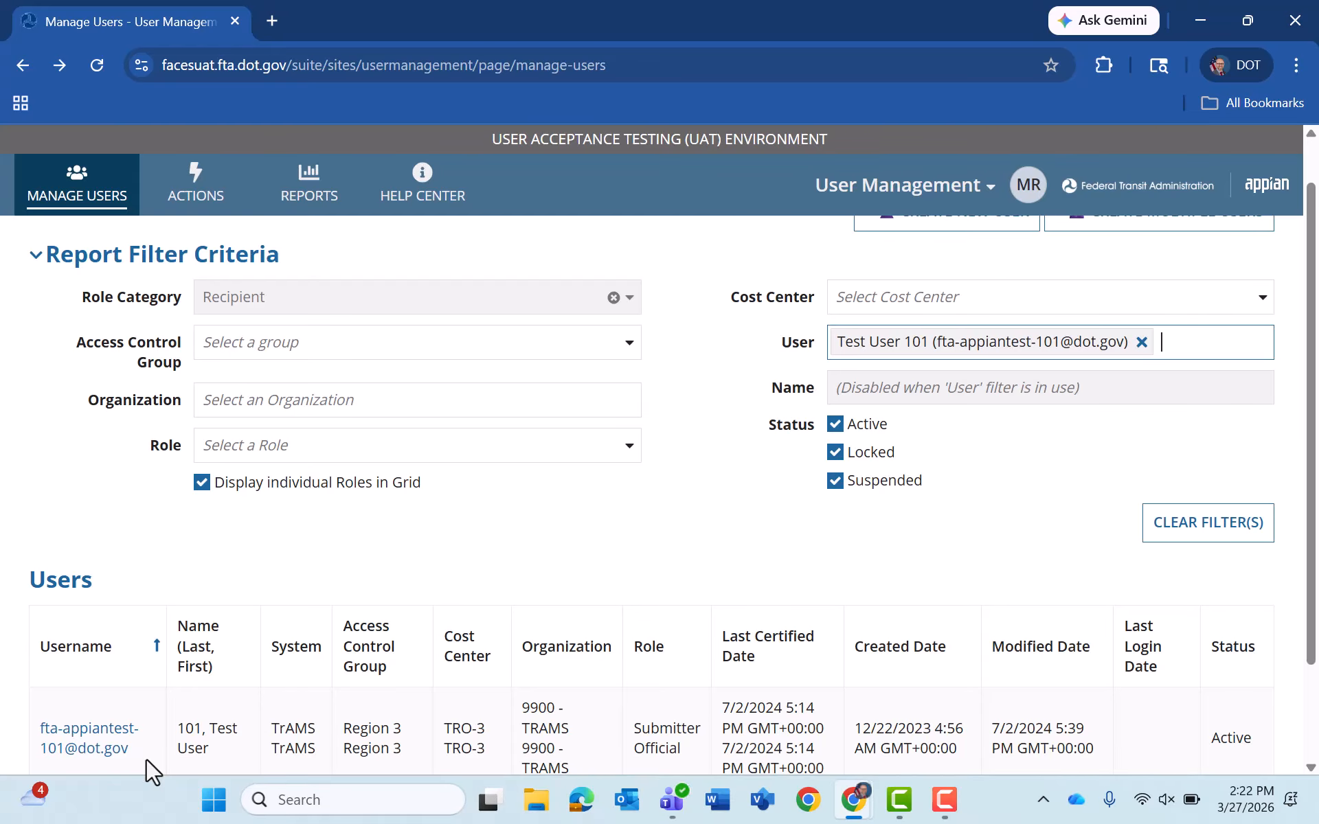
- Open Test User 101's Manage User Roles page showing approved Submitter and Official roles
{"action": "left_click", "coordinate": [120, 749]}
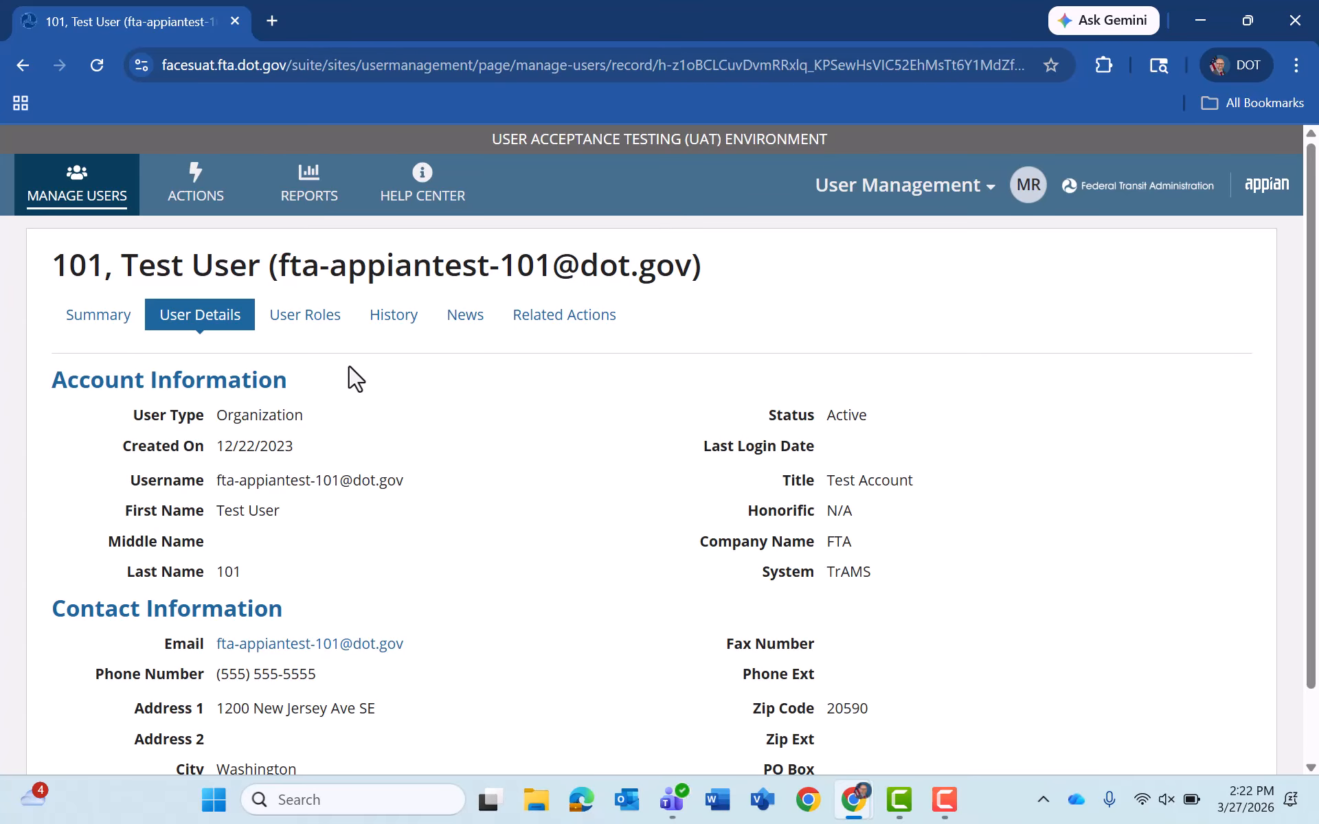
{"action": "left_click", "coordinate": [316, 335]}
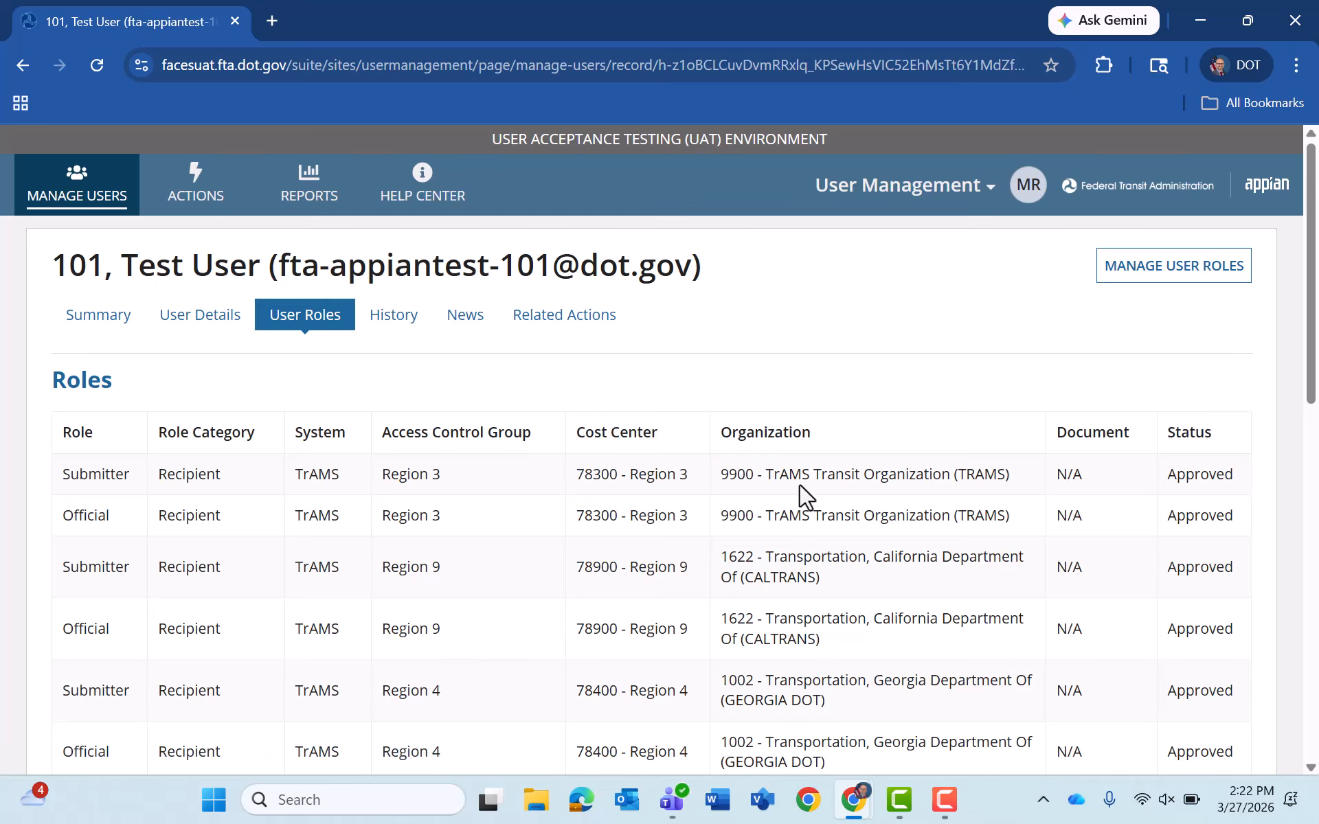
{"action": "left_click", "coordinate": [1161, 268]}
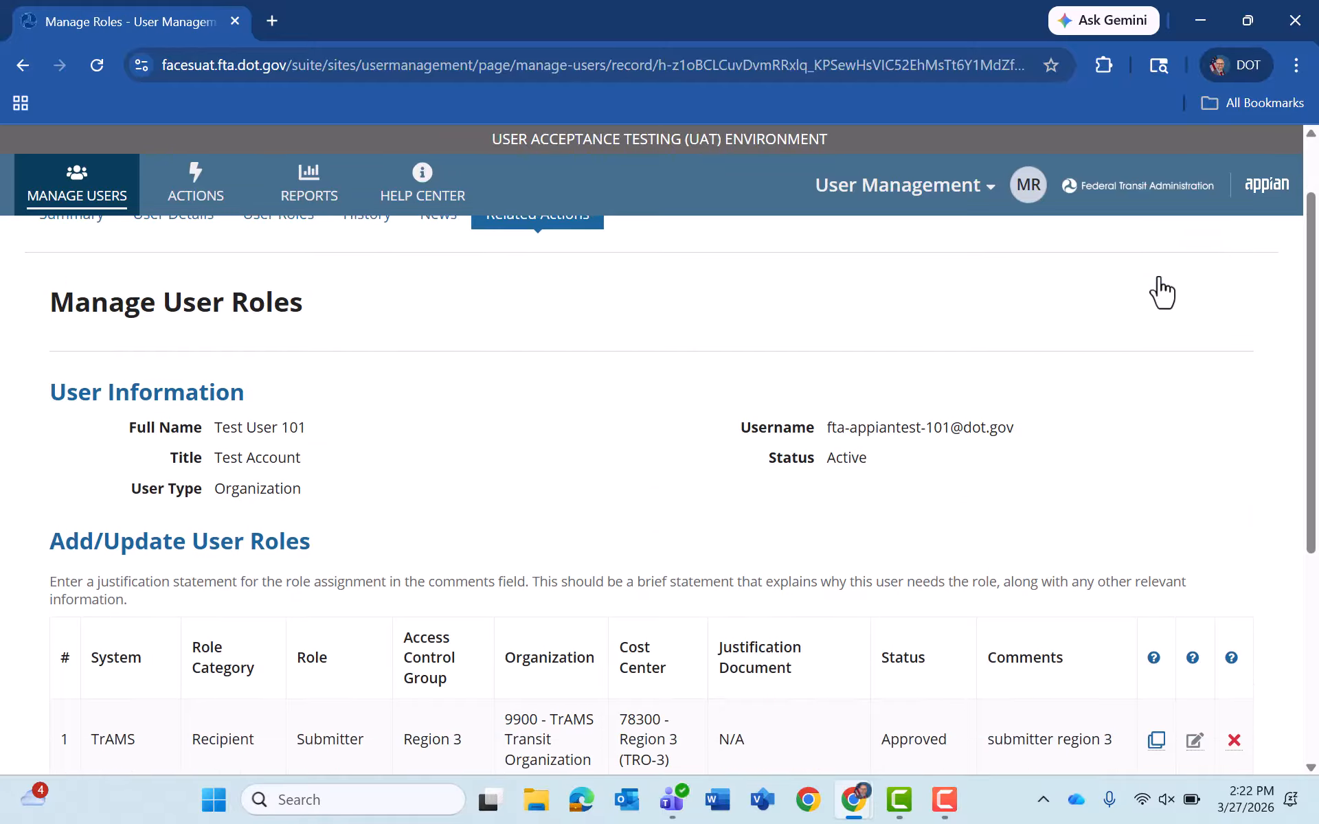
{"action": "scroll", "coordinate": [1161, 292], "scroll_direction": "down", "scroll_amount": 3}
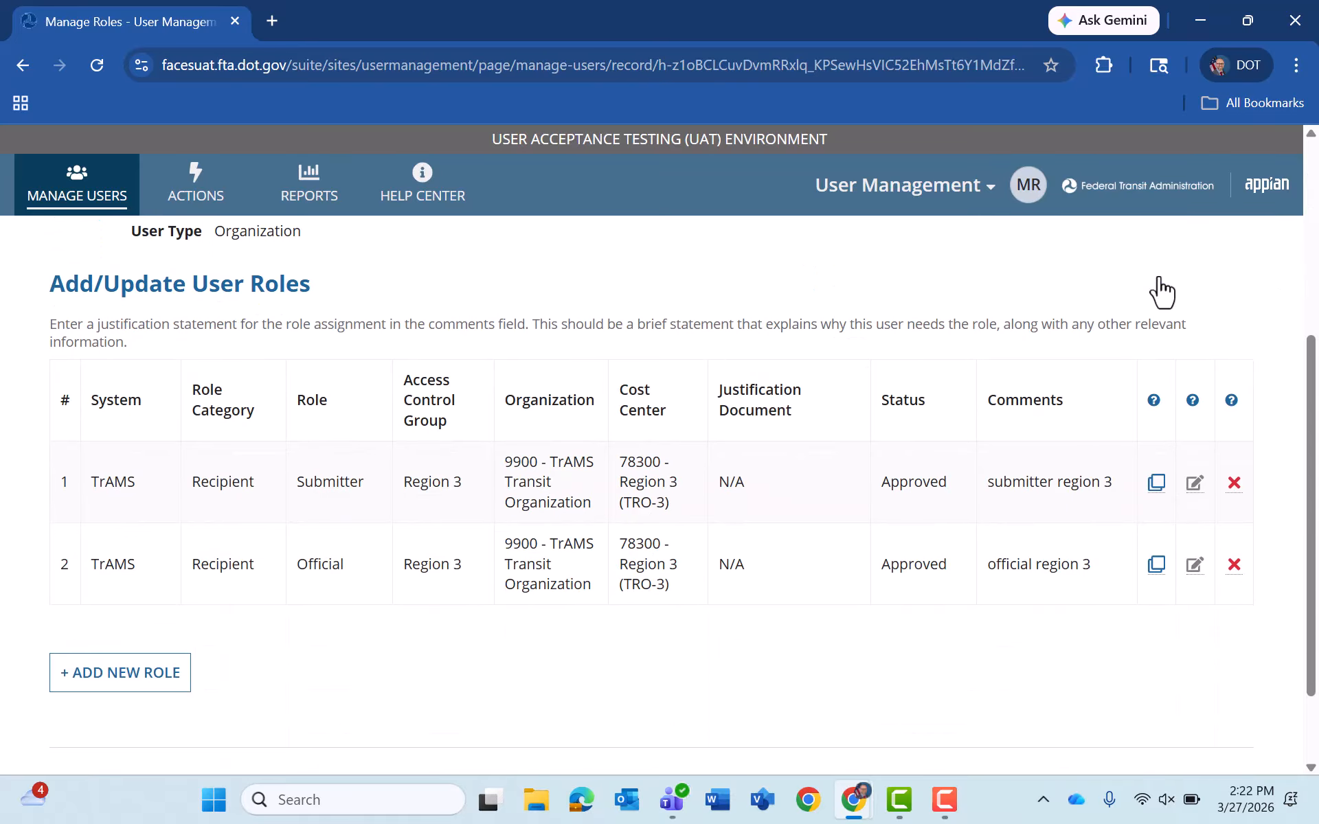